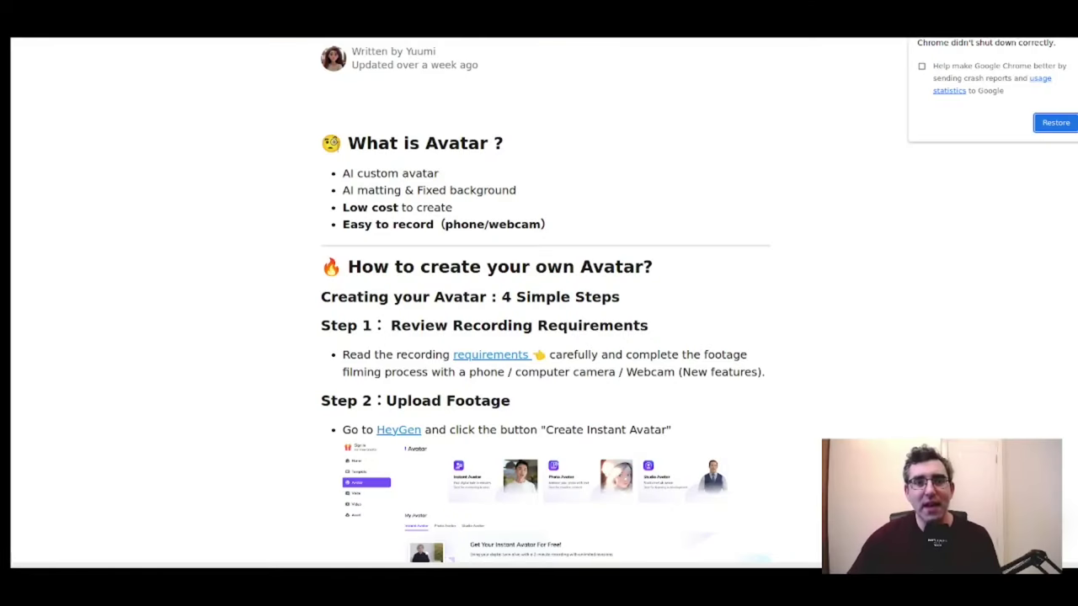
- Read the help article's avatar creation steps, footage shooting requirements, consent statement and pricing sections
scroll(546, 307, down, 3)
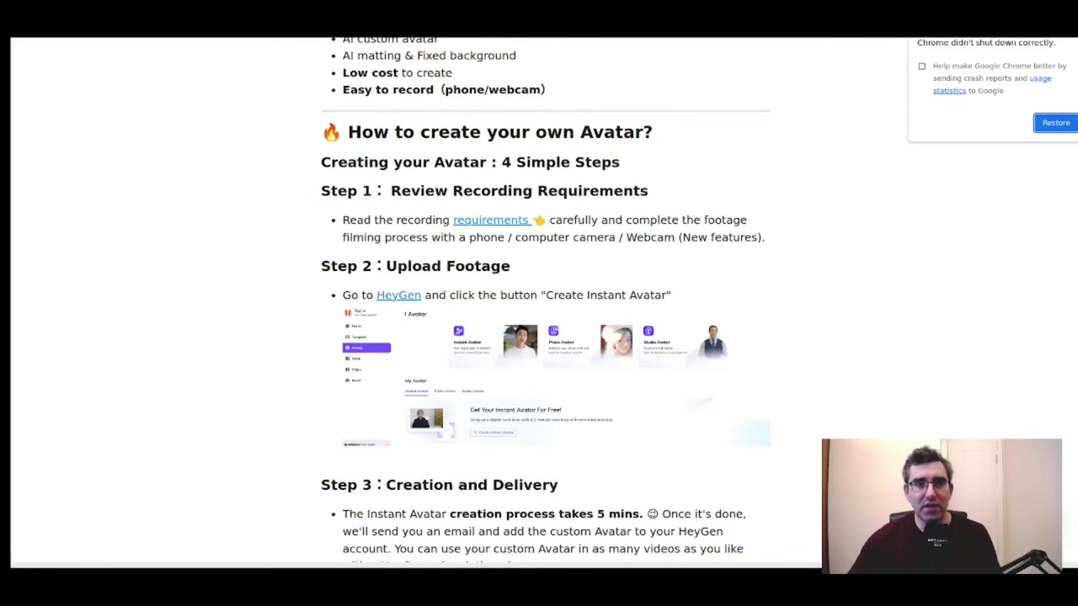
scroll(545, 307, down, 2)
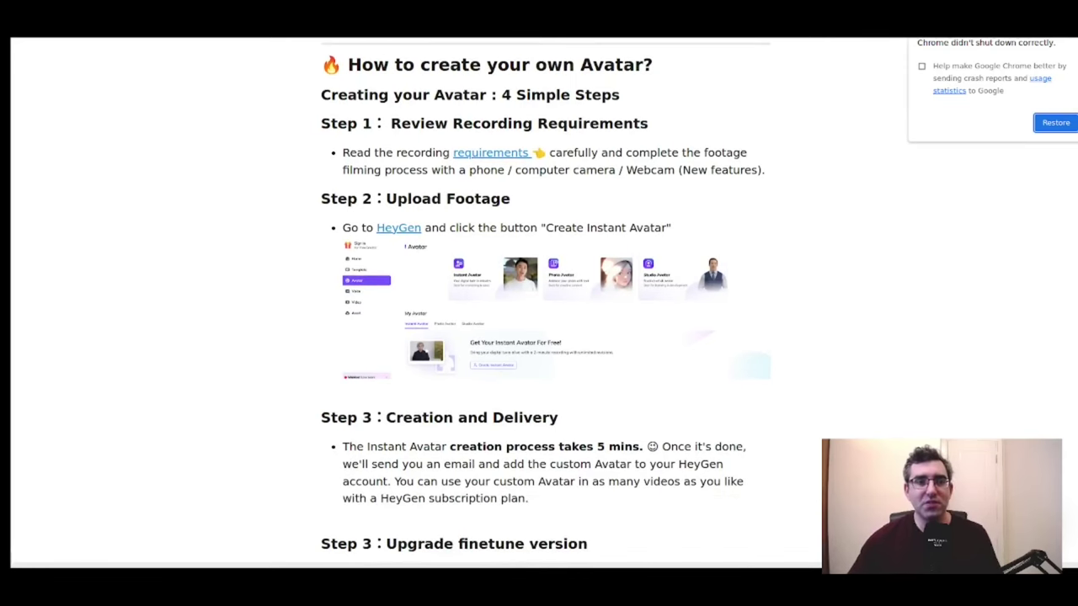
scroll(546, 307, down, 7)
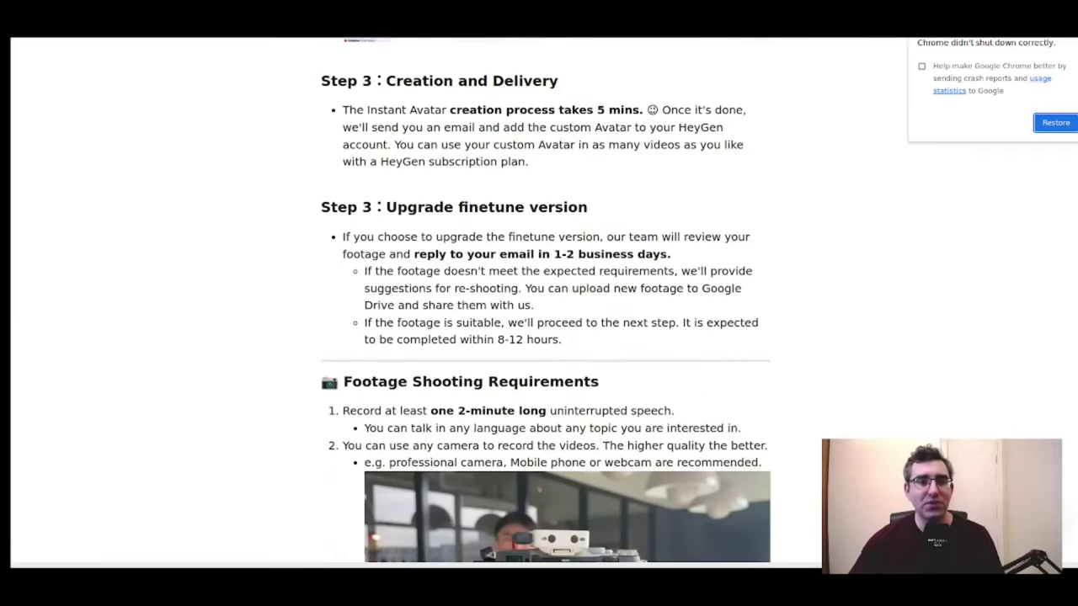
scroll(546, 308, down, 3)
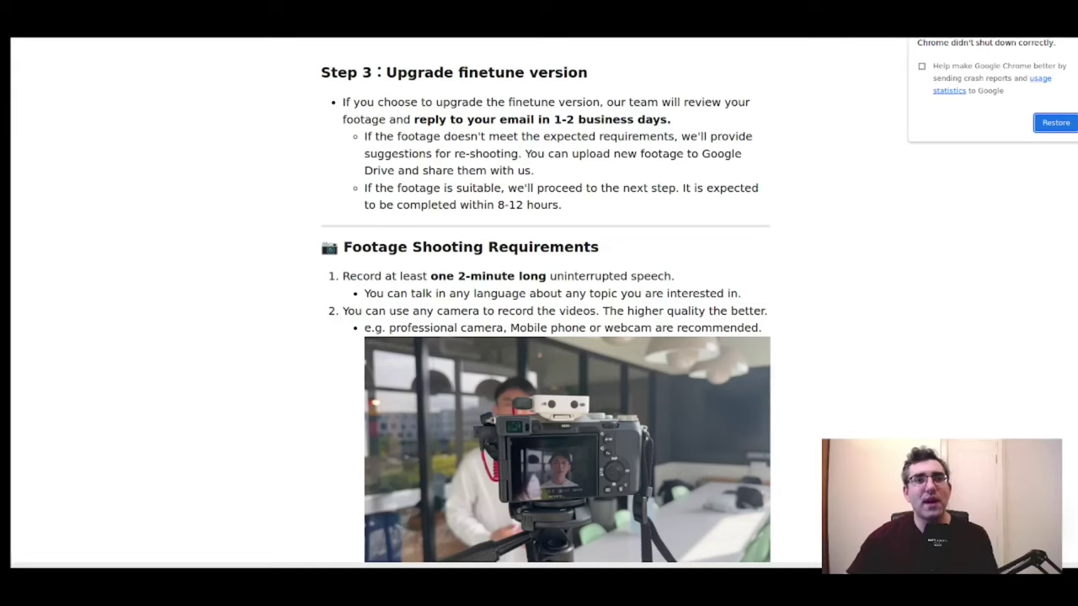
scroll(545, 337, down, 3)
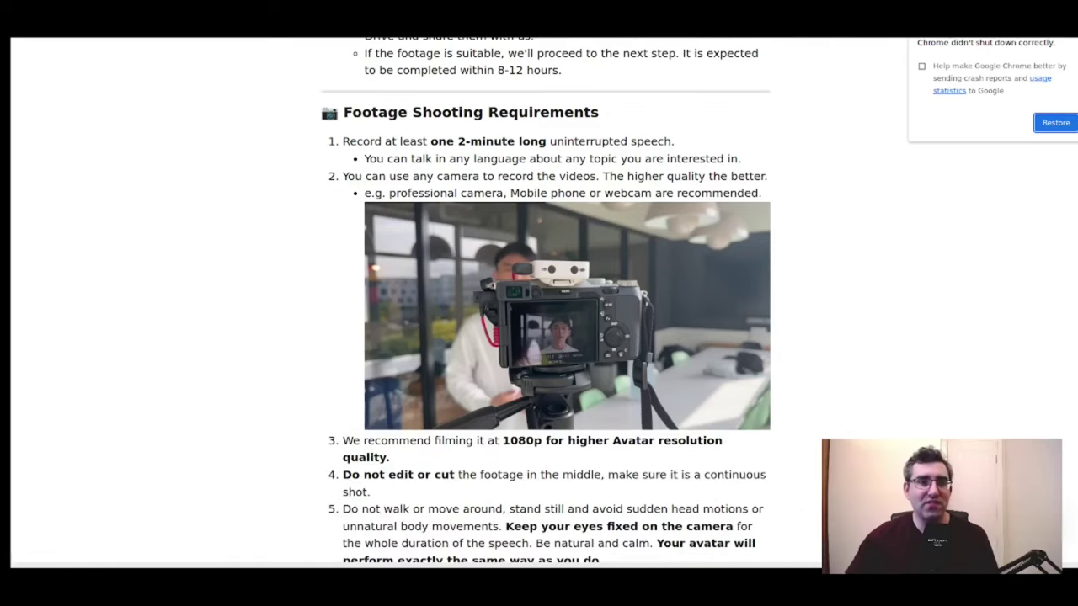
scroll(546, 337, down, 2)
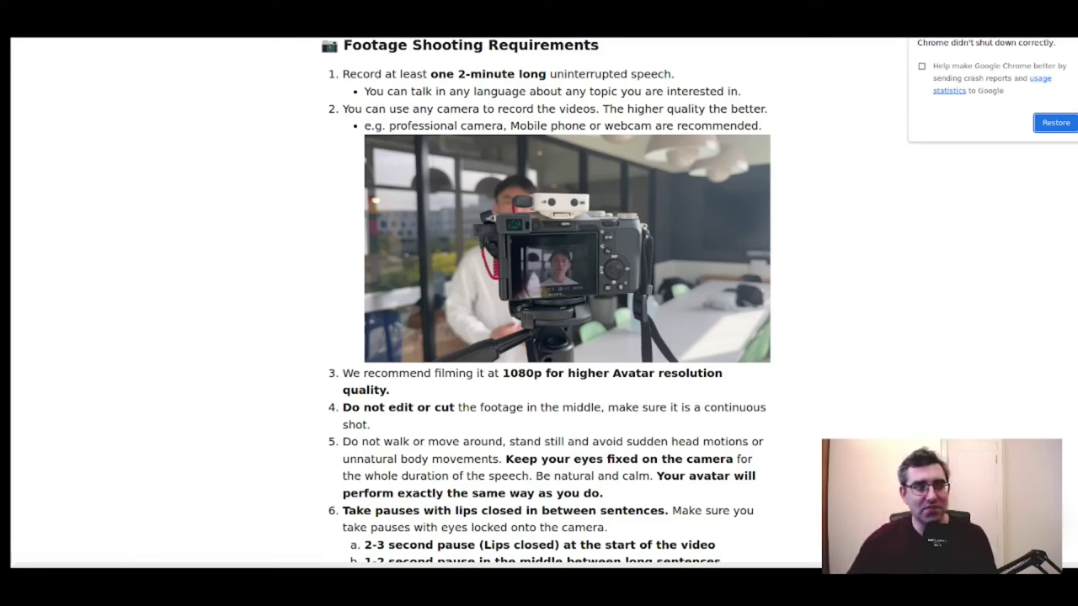
scroll(546, 301, down, 2)
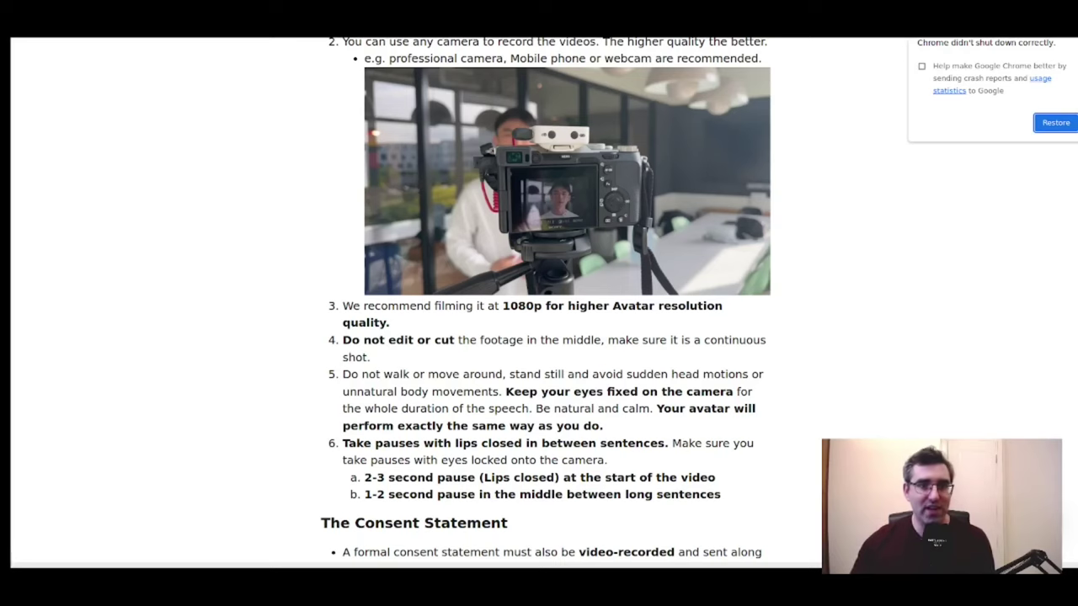
scroll(390, 302, down, 4)
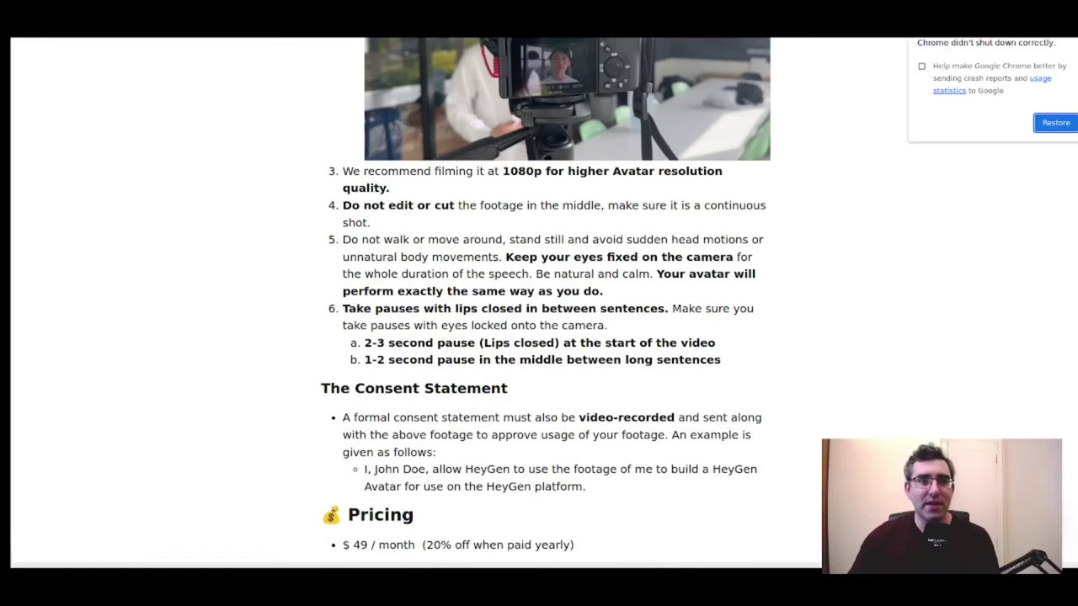
scroll(546, 301, down, 2)
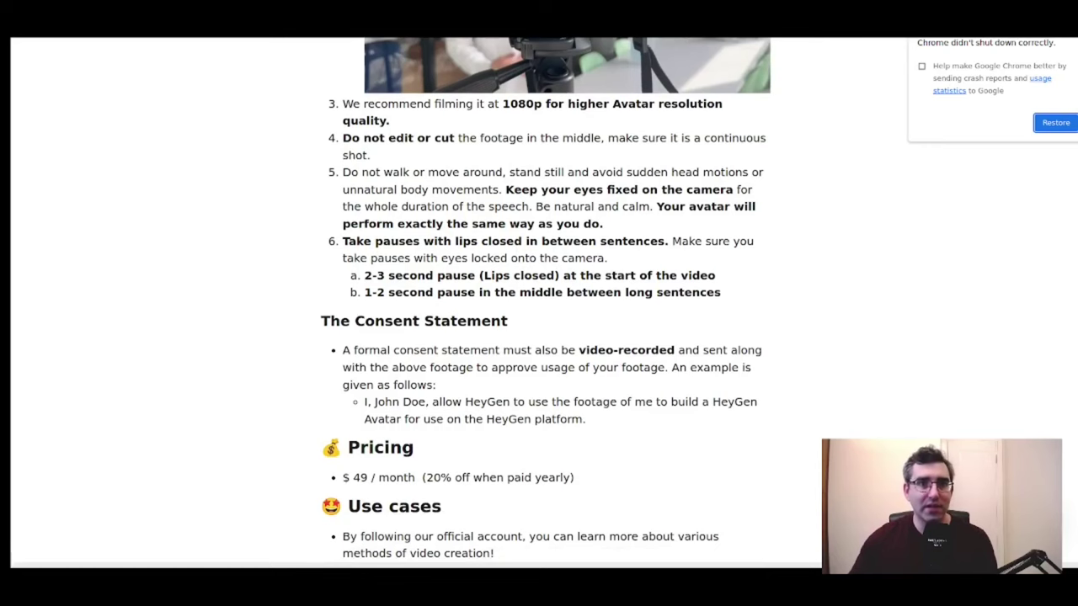
scroll(546, 302, down, 2)
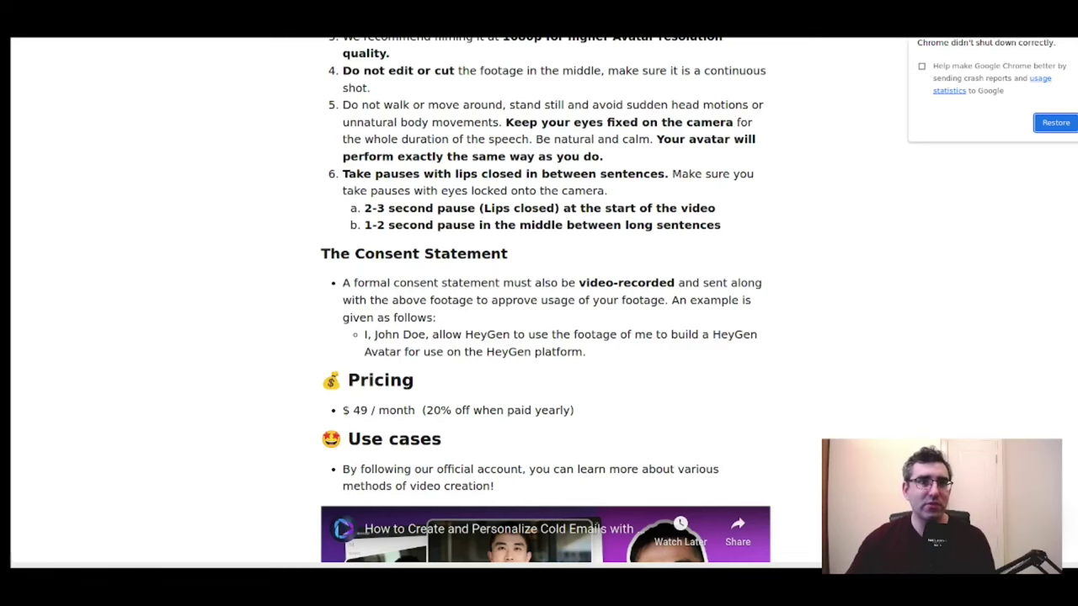
scroll(545, 304, down, 2)
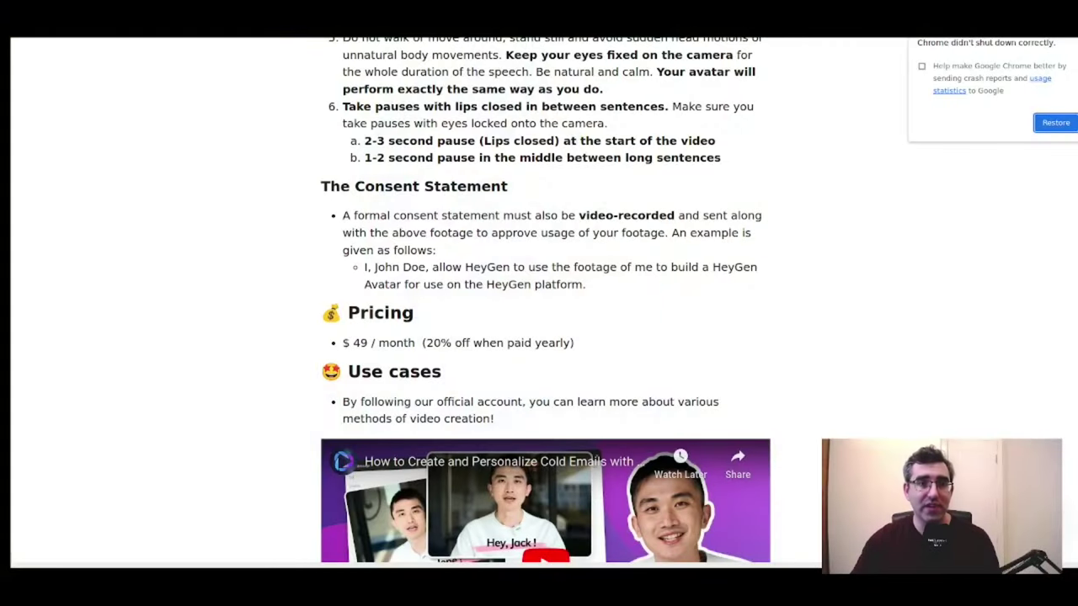
- Highlight the example consent sentence in The Consent Statement section of the article
scroll(545, 301, down, 1)
scroll(546, 302, up, 3)
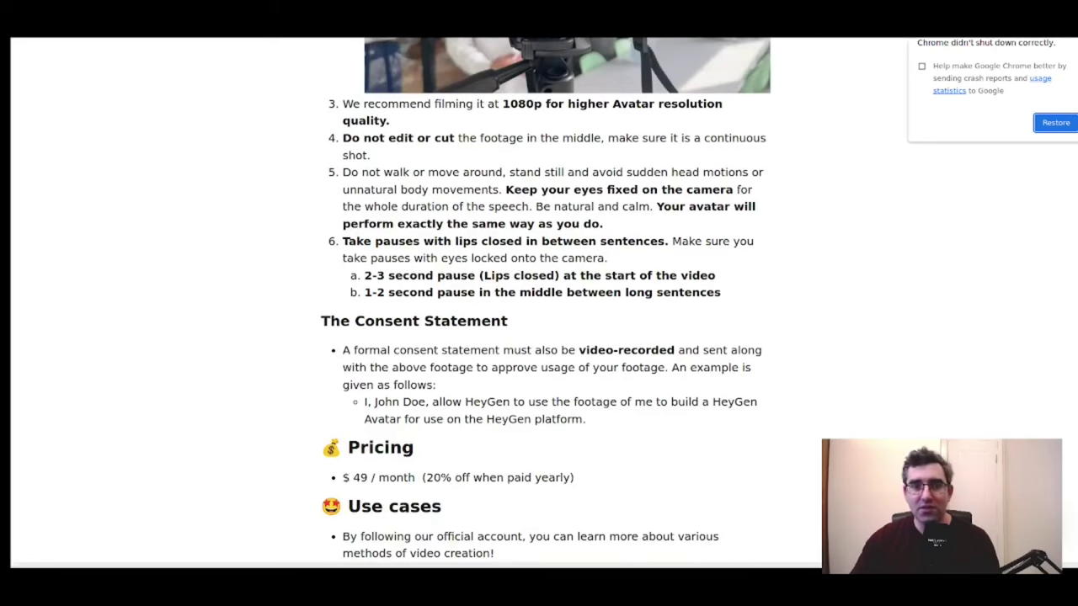
drag(365, 402, 585, 420)
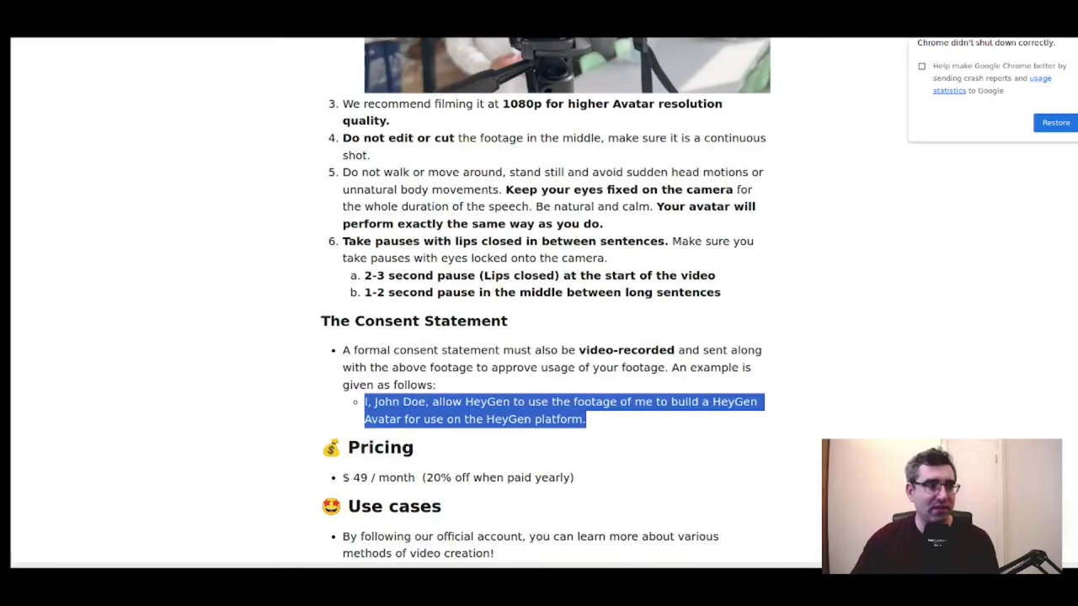
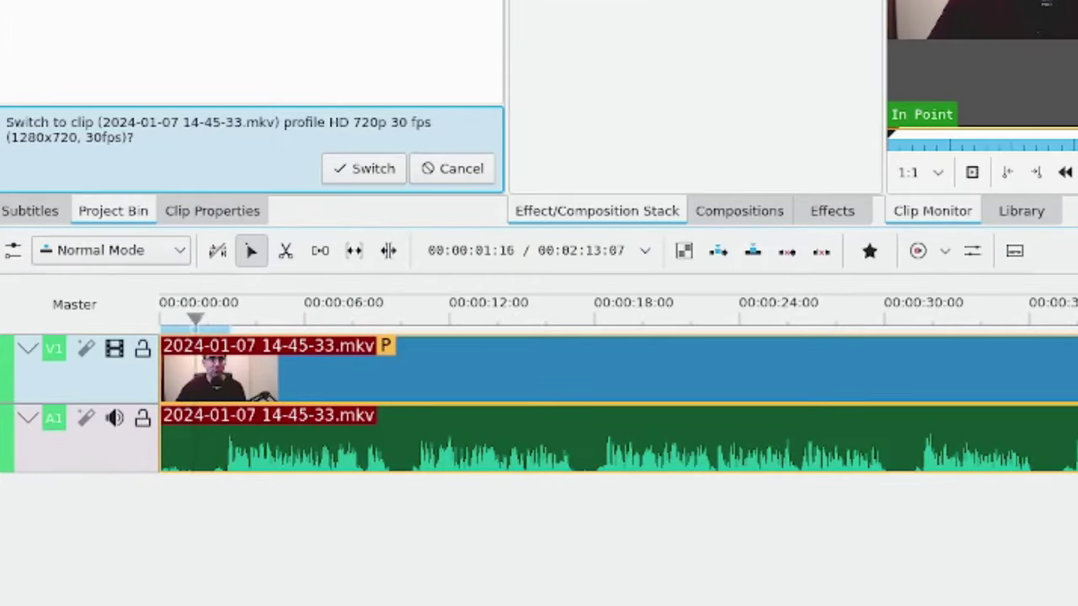
key(Home)
key(ctrl+plus)
key(ctrl+plus)
key(space)
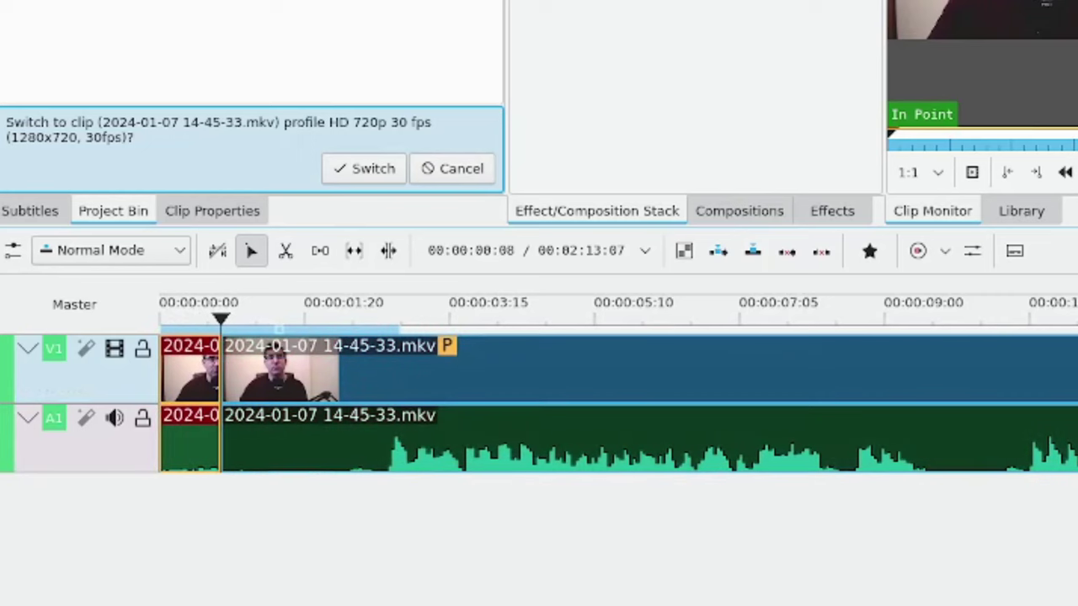
scroll(539, 405, down, 5)
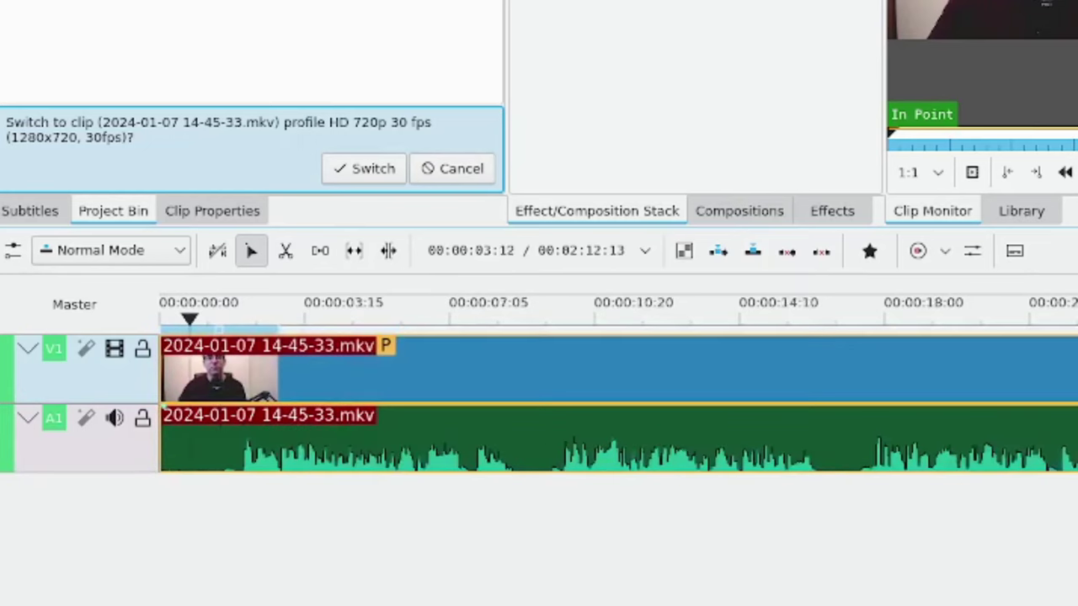
- Play the last part of the clip and trim its silent end, shortening the timeline to about 00:02:10:06
scroll(539, 354, down, 2)
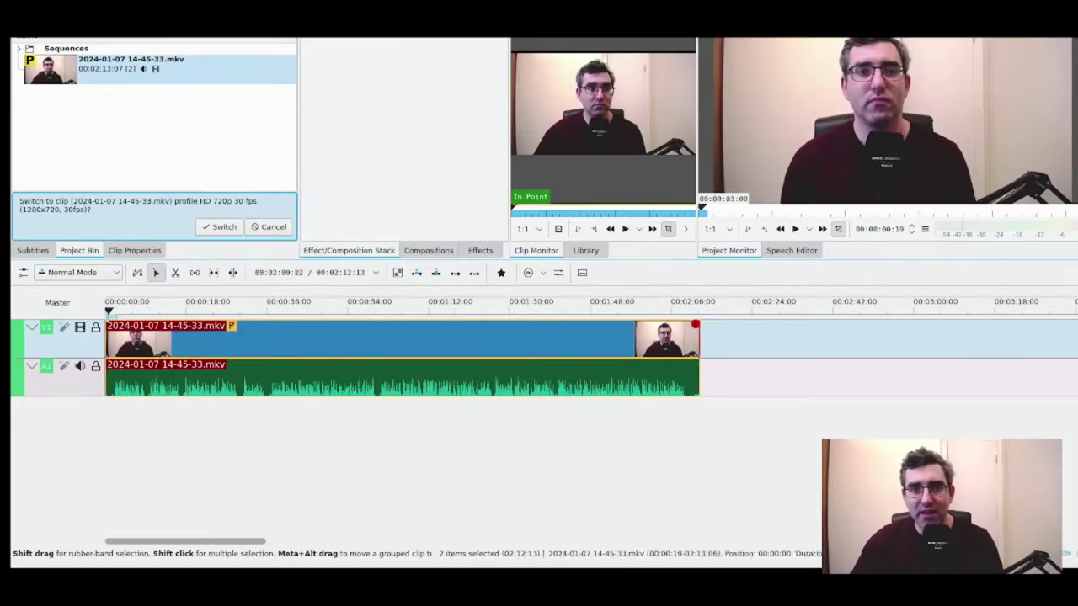
click(665, 305)
key(space)
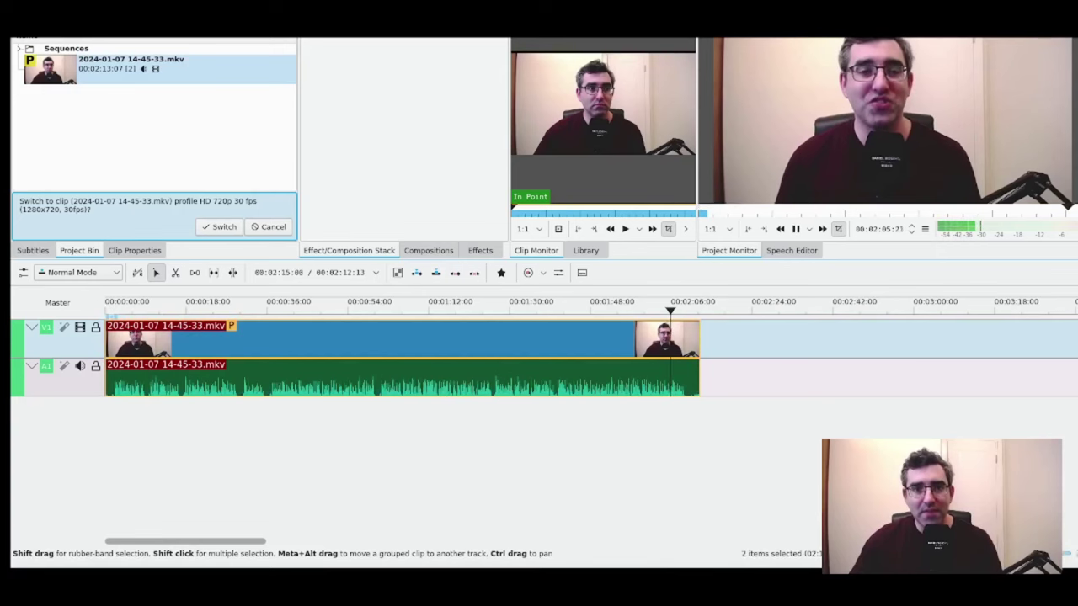
scroll(539, 354, up, 1)
scroll(539, 353, up, 1)
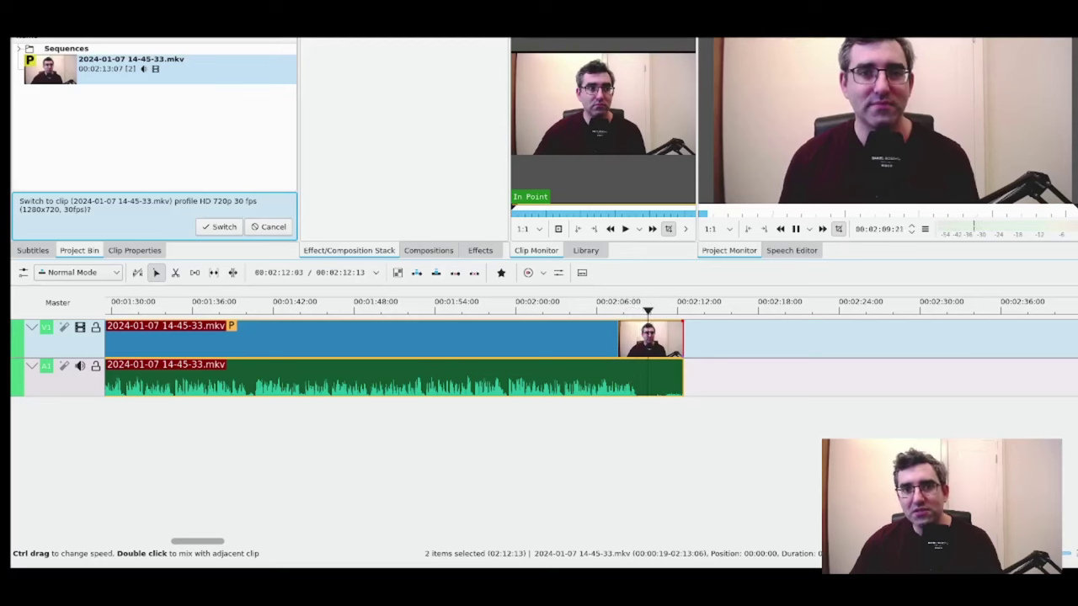
drag(680, 350, 652, 352)
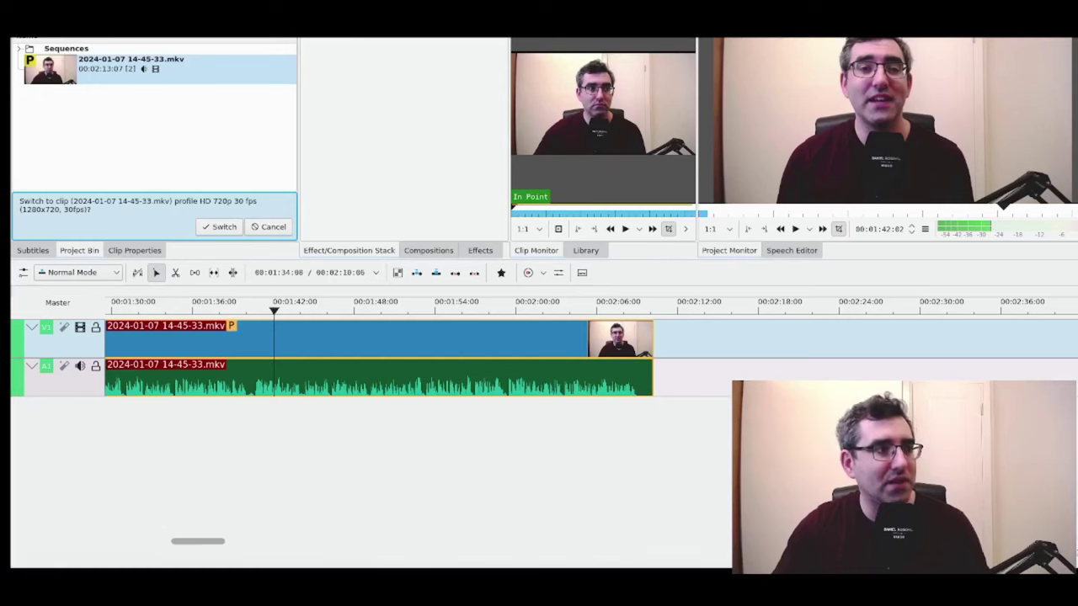
- Set the render output to the existing file heygen training video.mp4 on the Desktop and agree to replace it
right_click(101, 240)
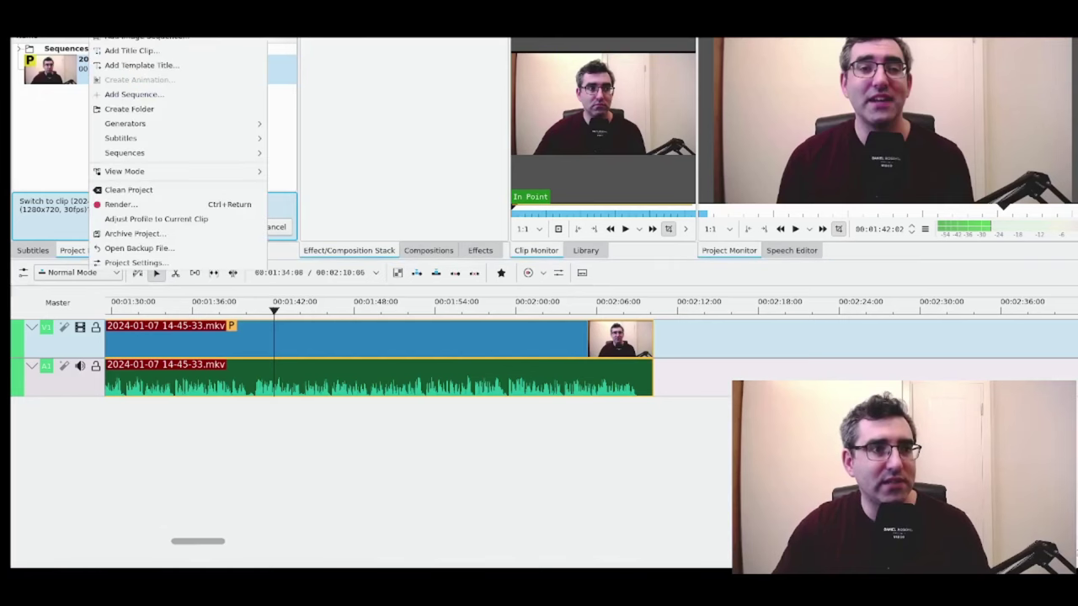
click(121, 204)
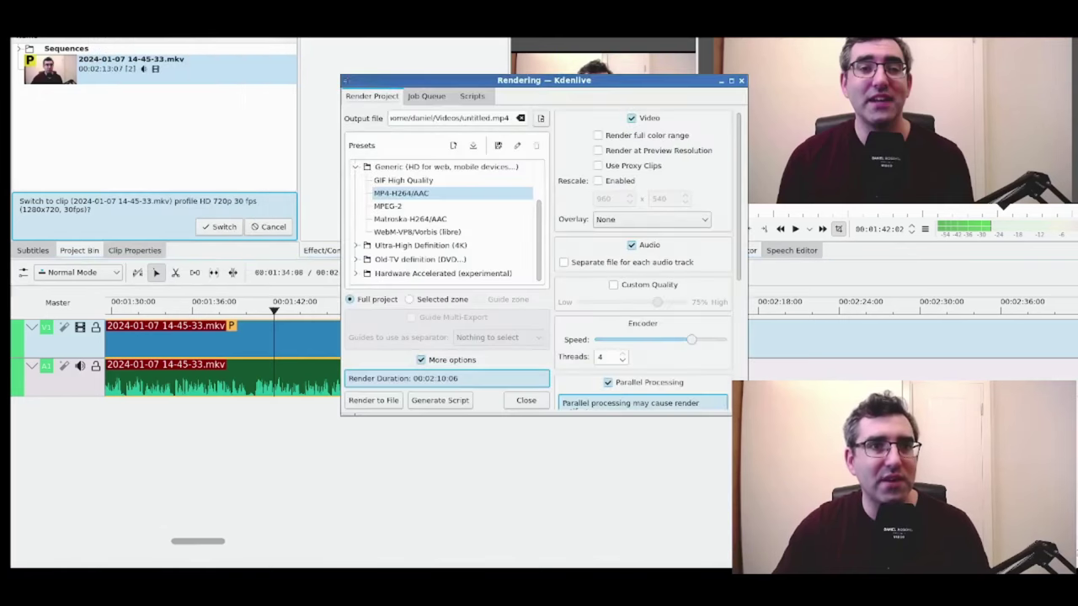
click(541, 118)
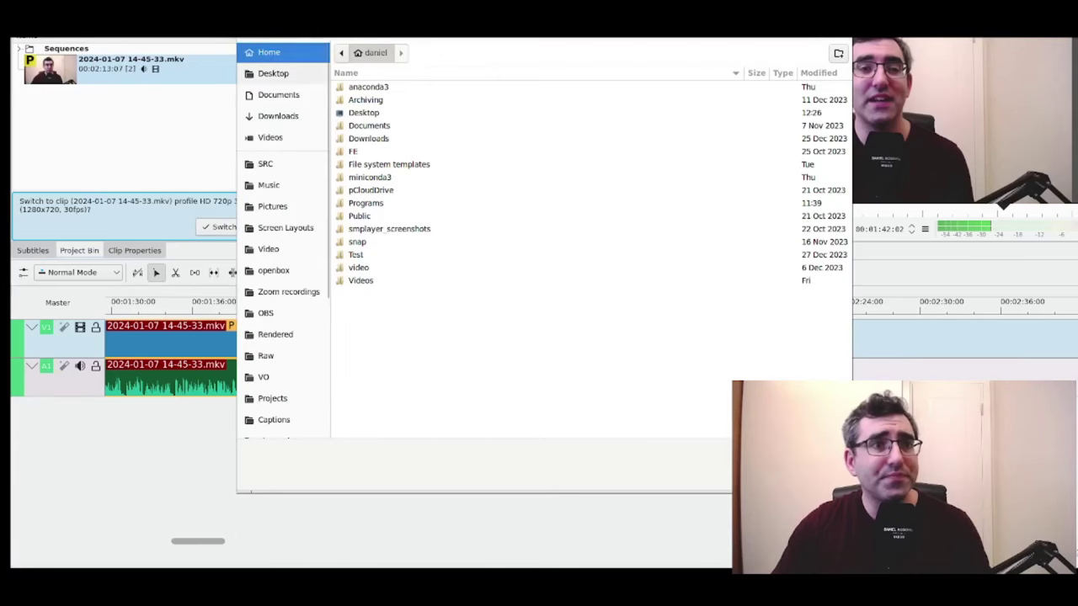
click(273, 73)
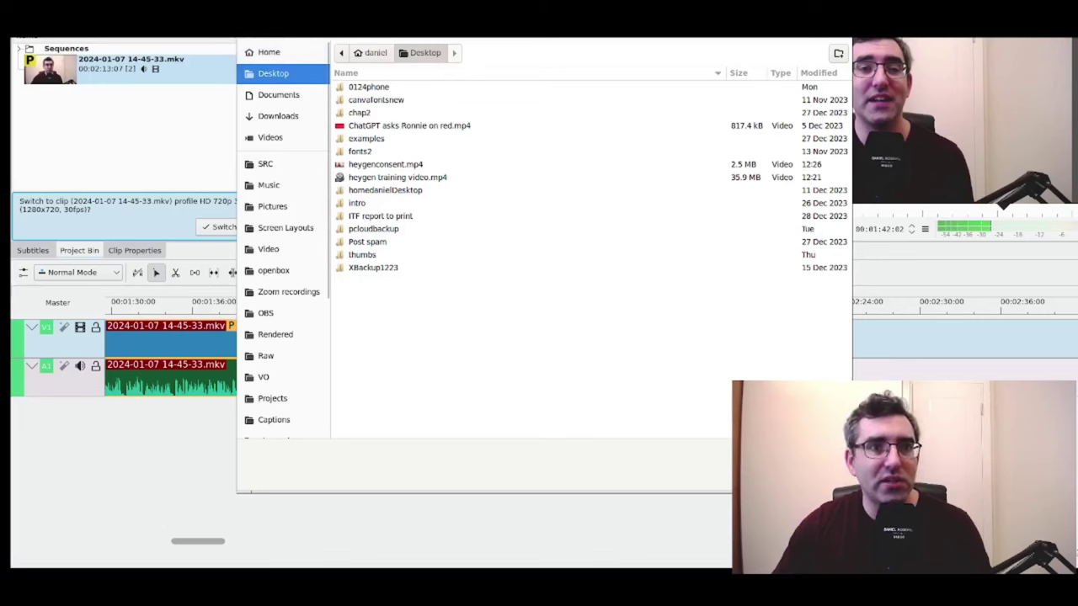
click(398, 177)
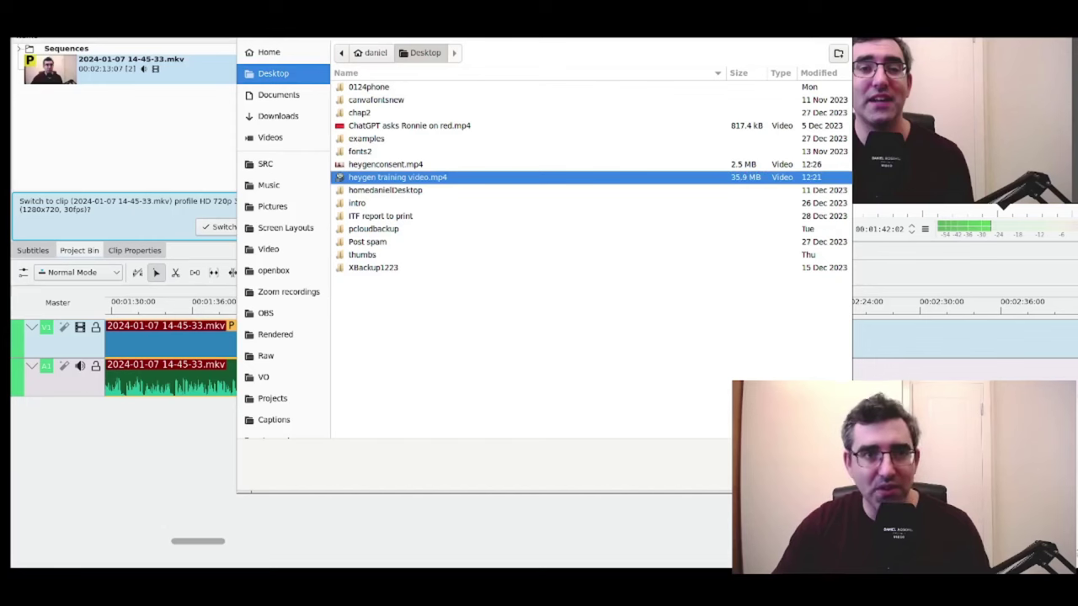
key(Return)
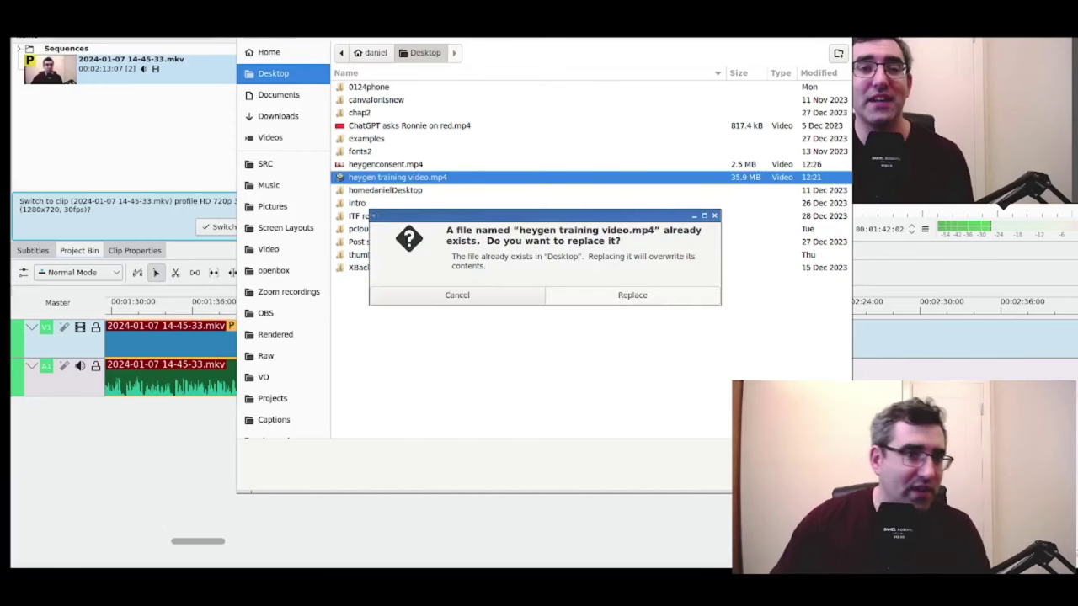
key(Return)
- Render the full project with the MP4-H264/AAC preset, overwriting the existing output file
key(Return)
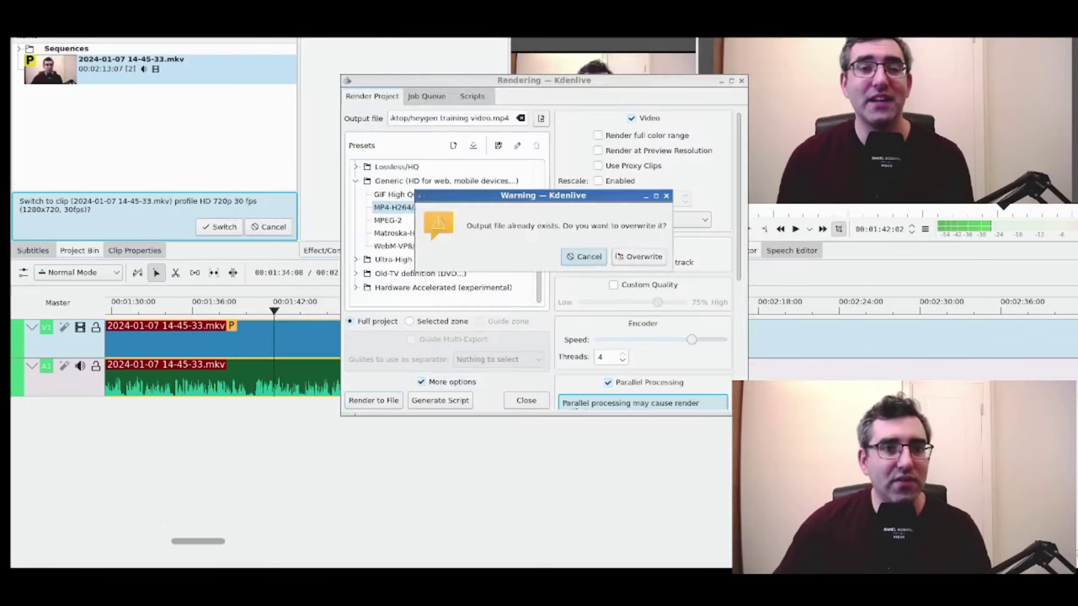
key(Tab)
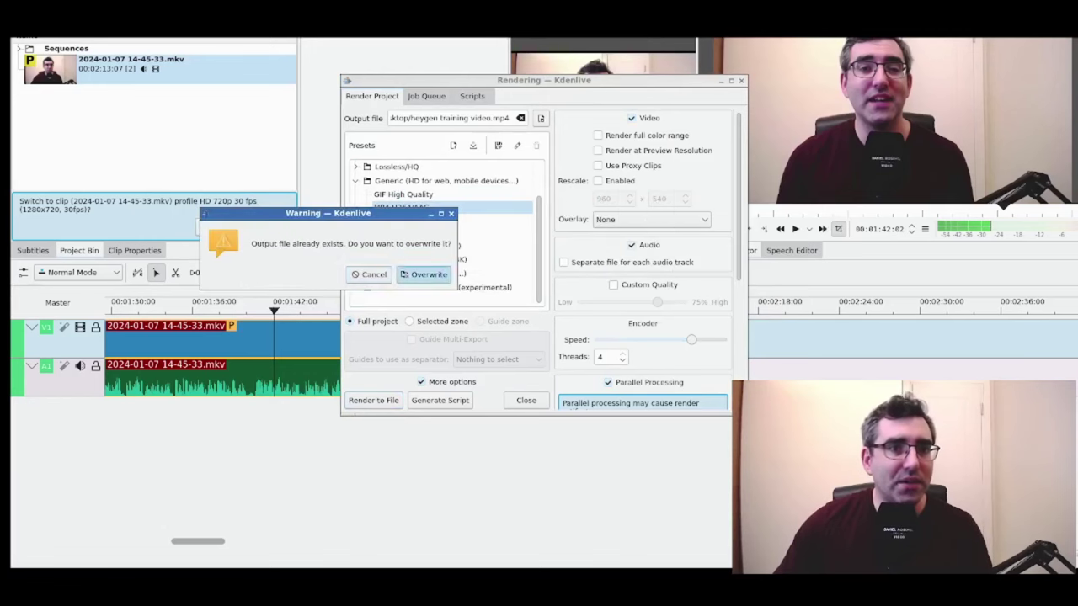
key(Return)
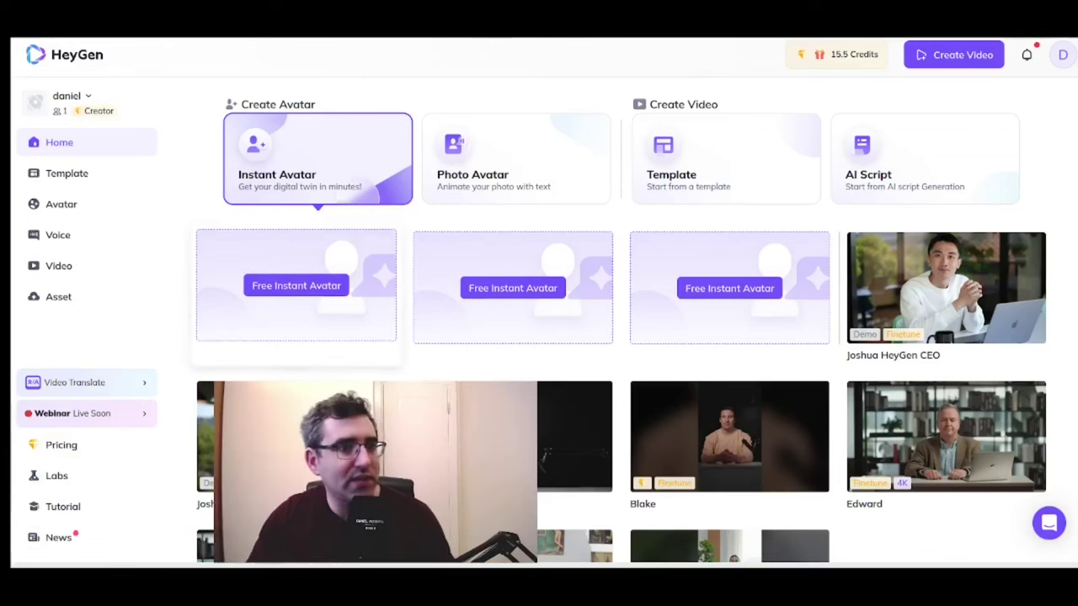
- Switch to HeyGen, start creating a Free Instant Avatar and view the text instructions for recording footage
mouse_move(573, 392)
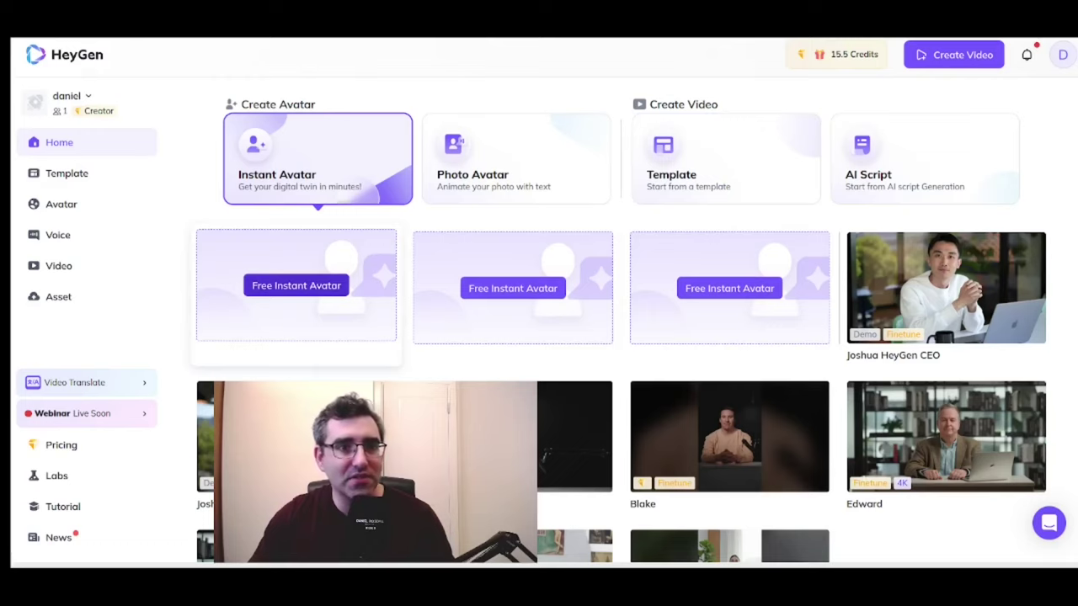
click(296, 286)
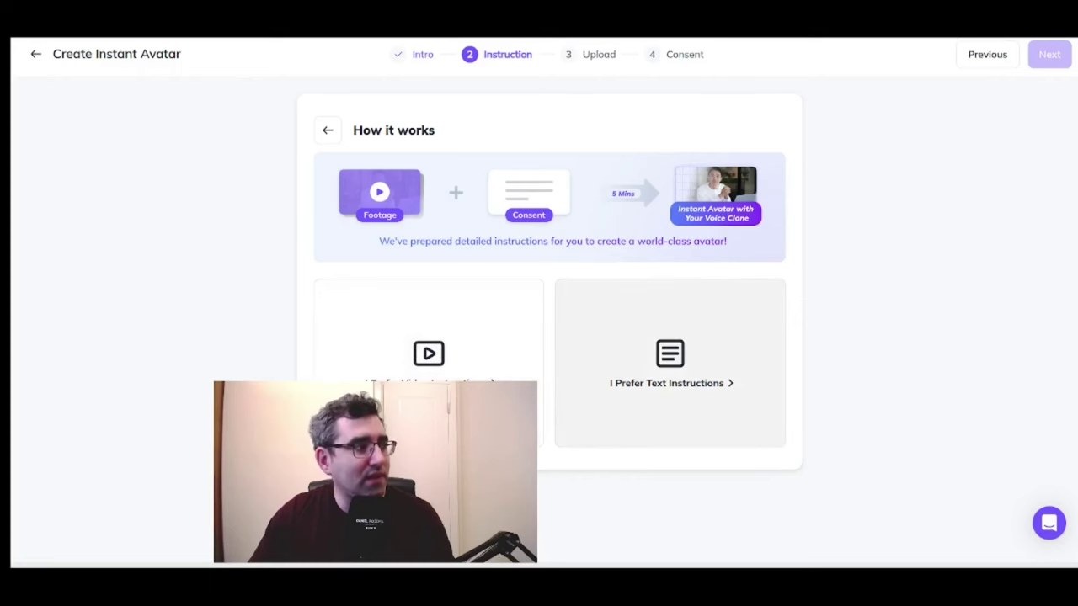
click(670, 371)
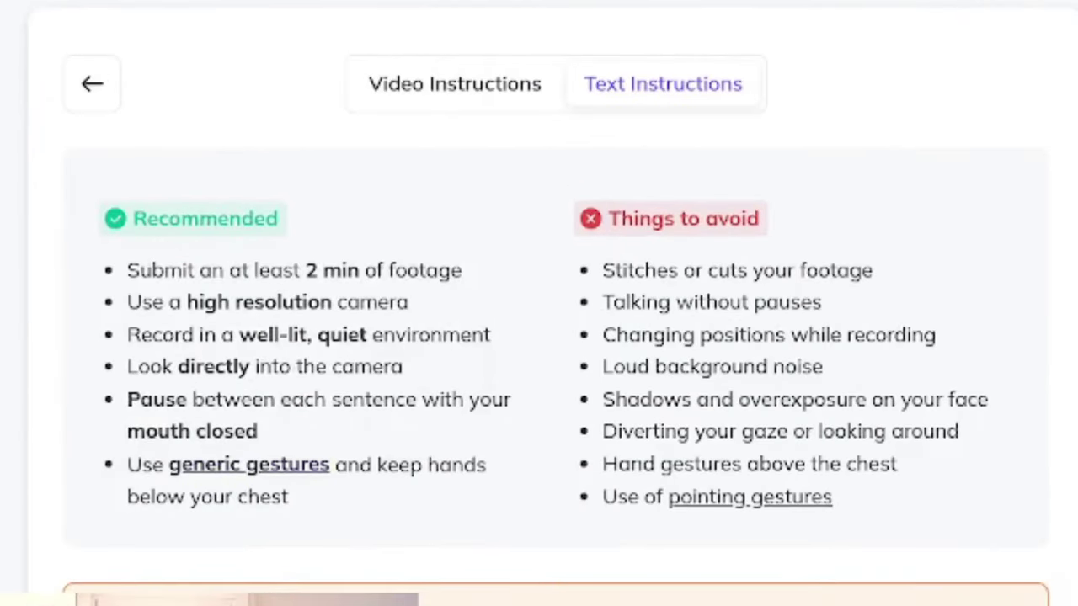
mouse_move(248, 464)
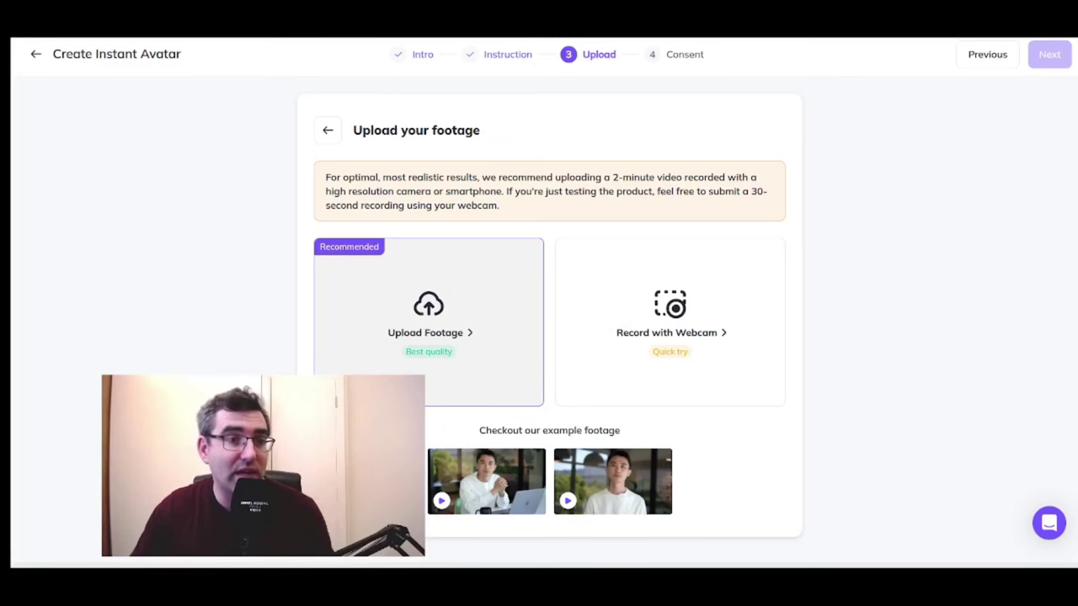
- Upload heygen training video.mp4 from the Desktop as the avatar's training footage
click(428, 322)
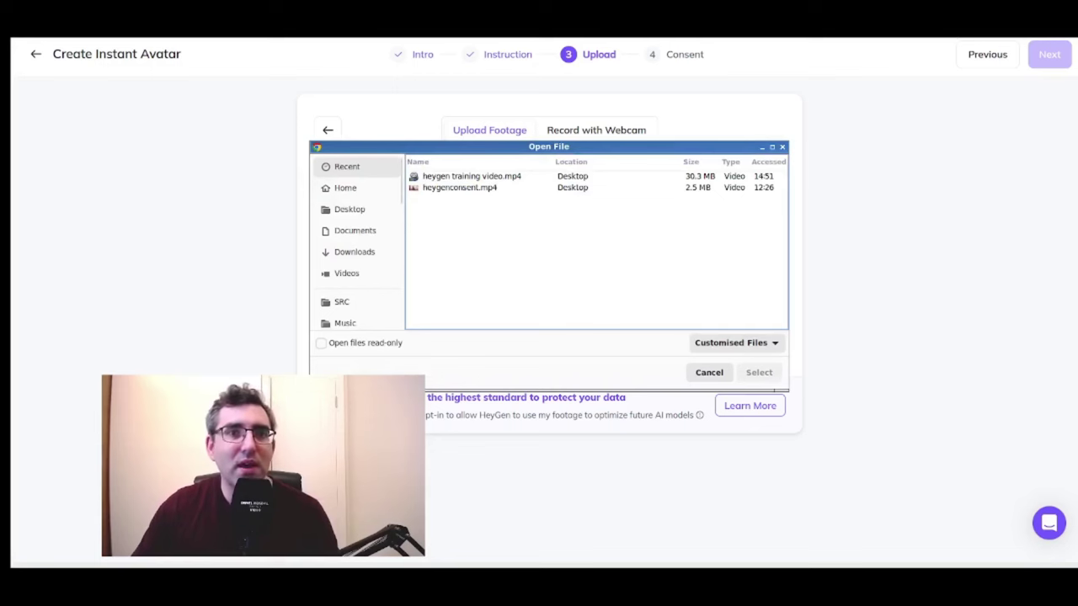
click(471, 176)
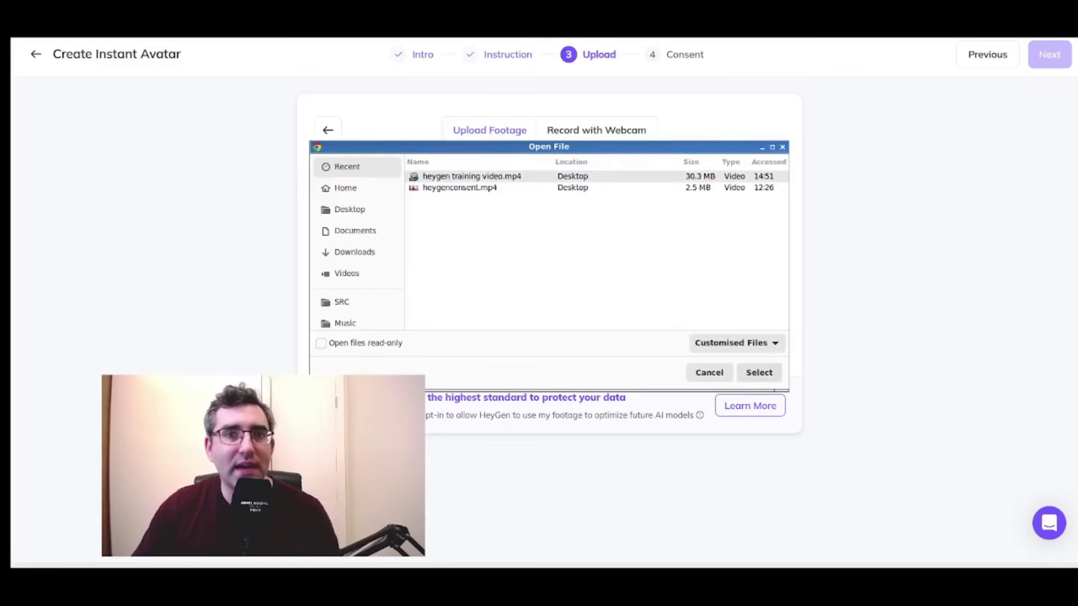
key(Return)
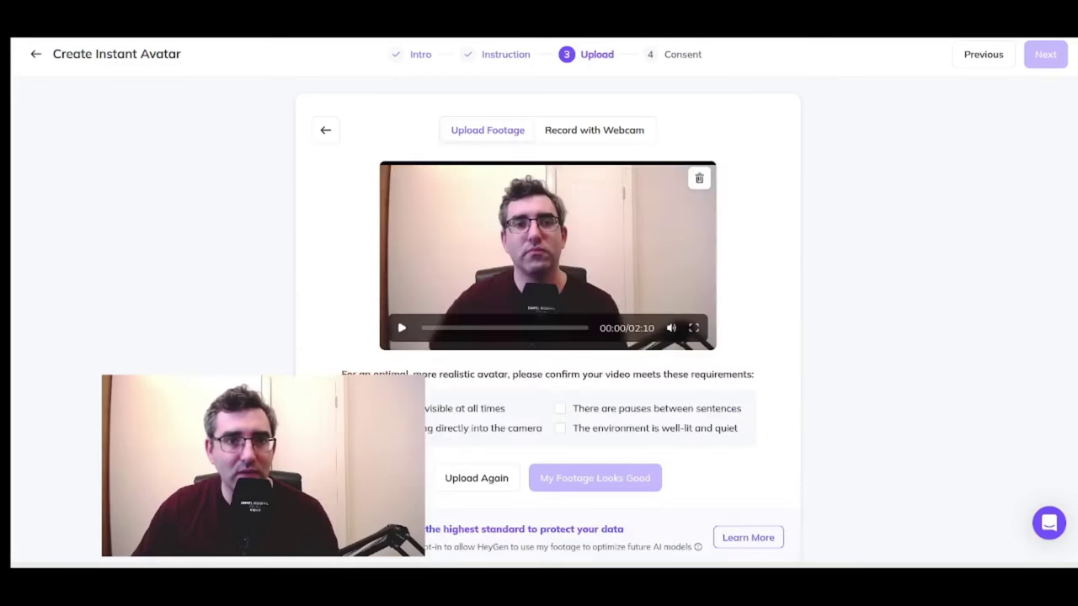
- Play parts of the uploaded training footage to check it, pausing at about 00:12
key(space)
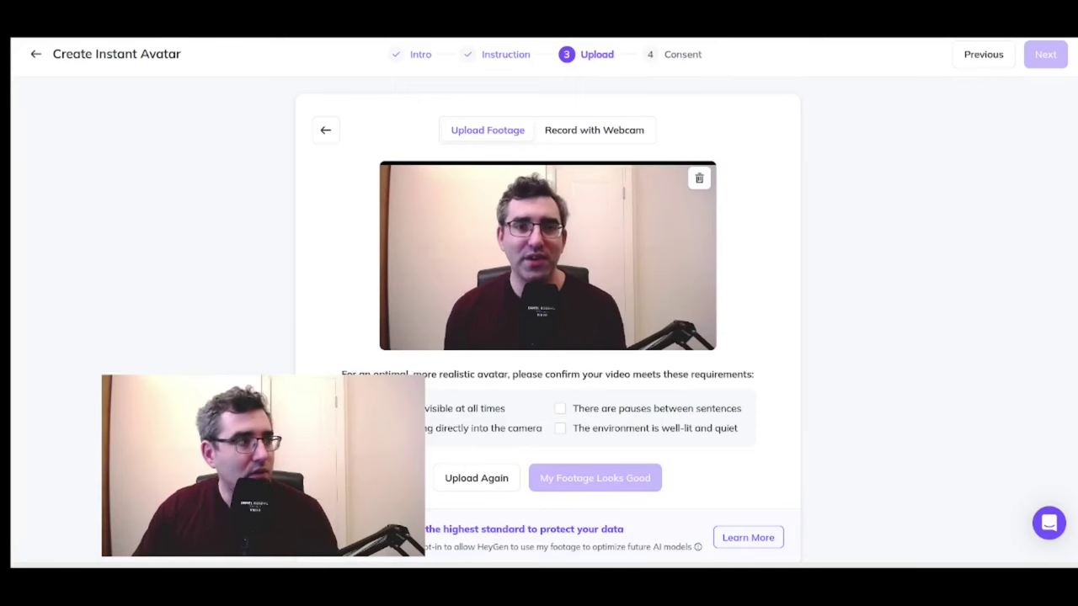
scroll(547, 325, down, 1)
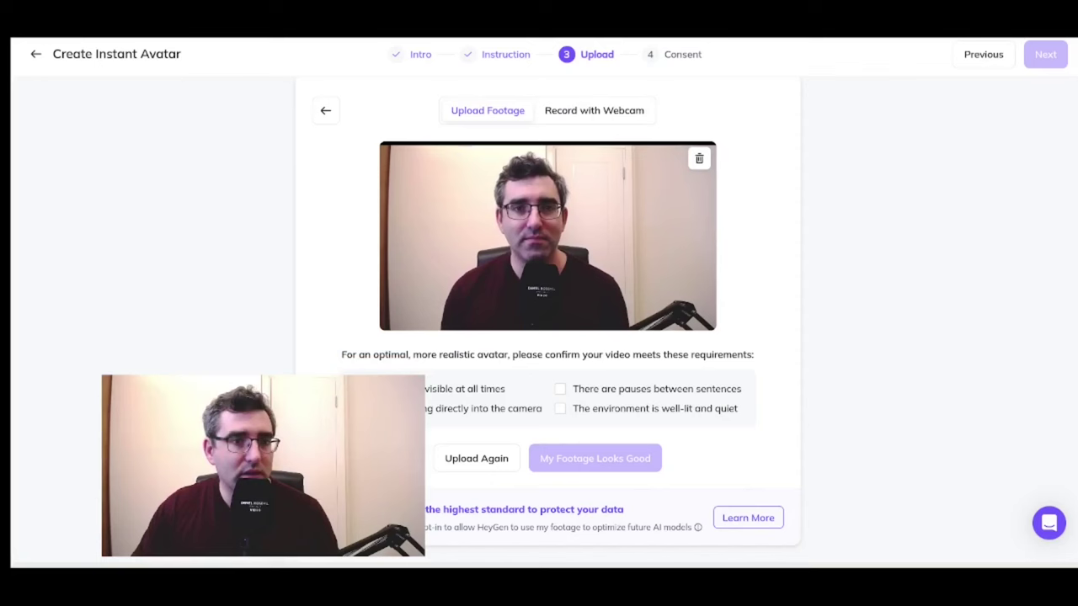
key(space)
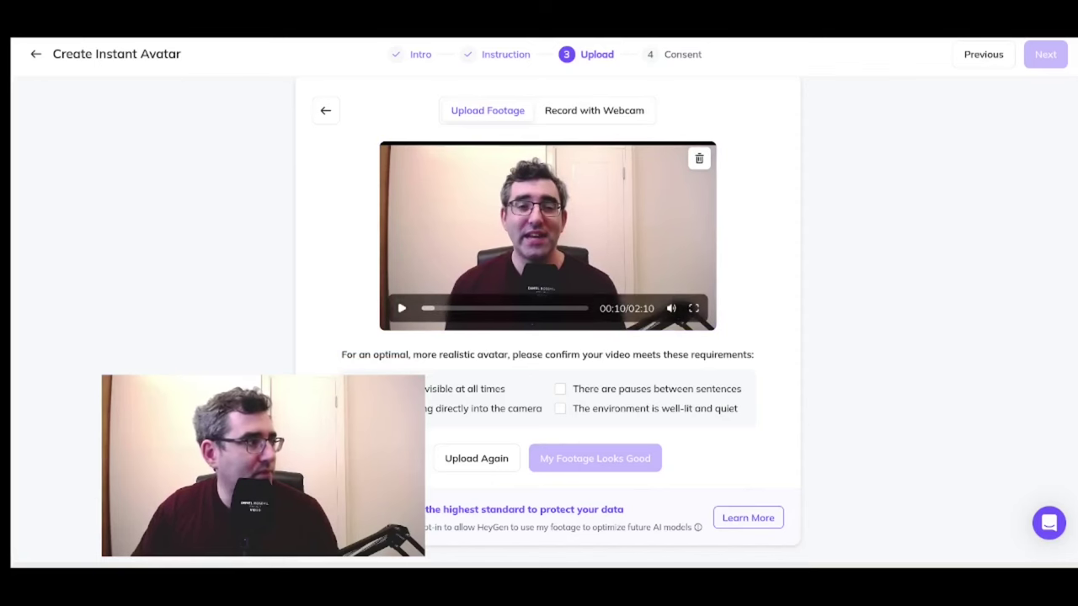
key(space)
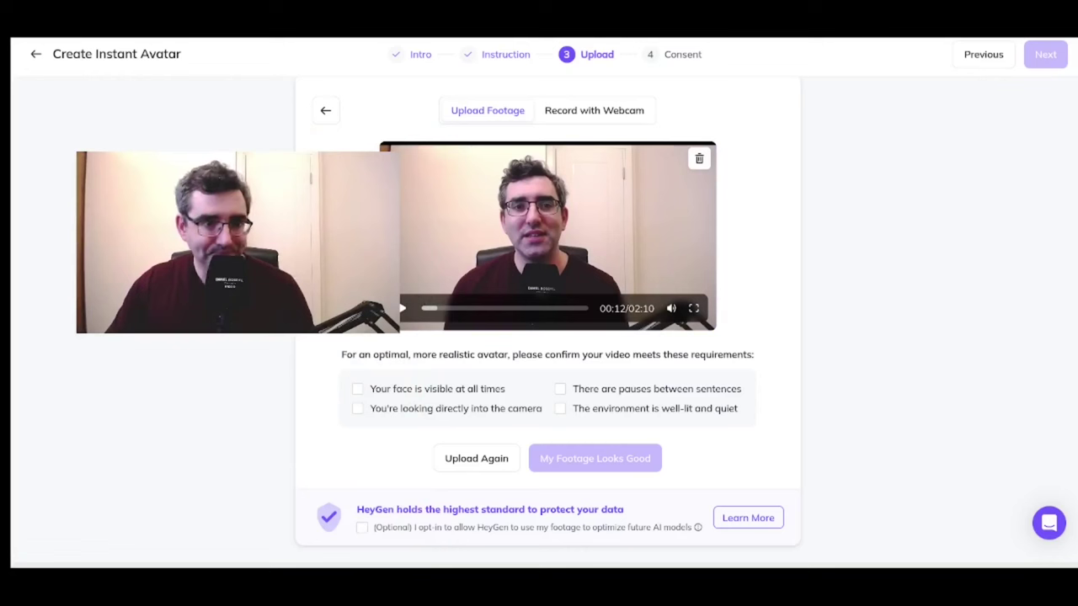
- Confirm all four footage requirements, opt in to letting HeyGen use the footage to optimize future AI models, and approve the footage
click(357, 388)
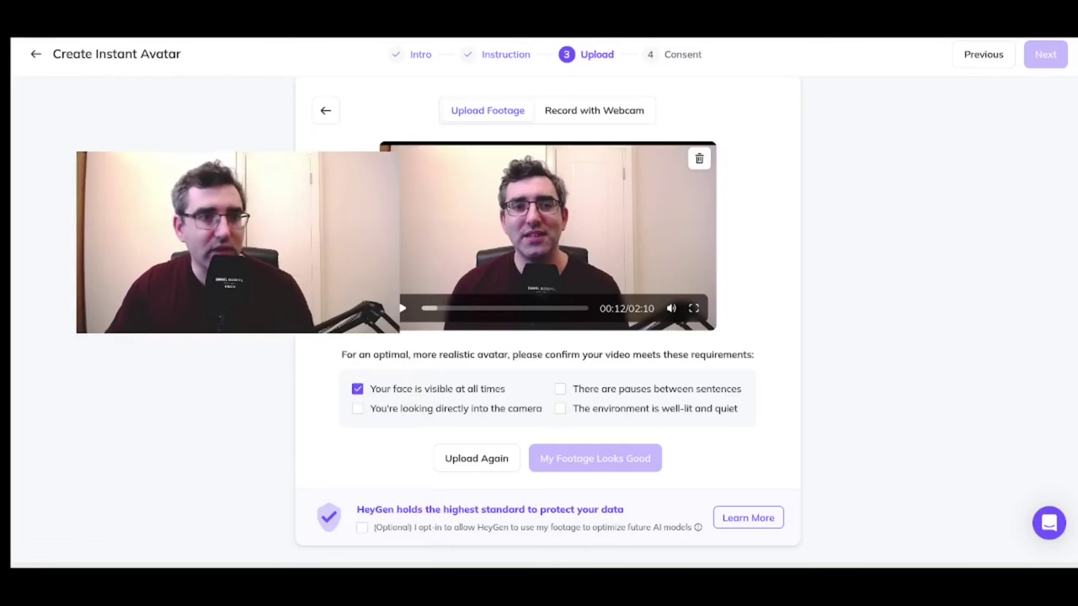
click(357, 408)
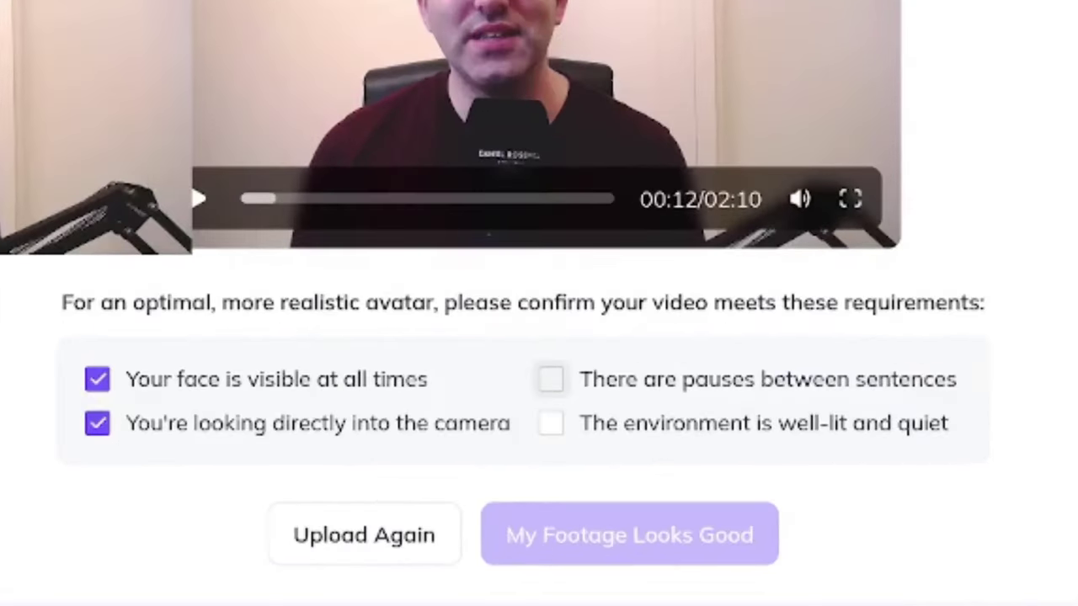
click(551, 380)
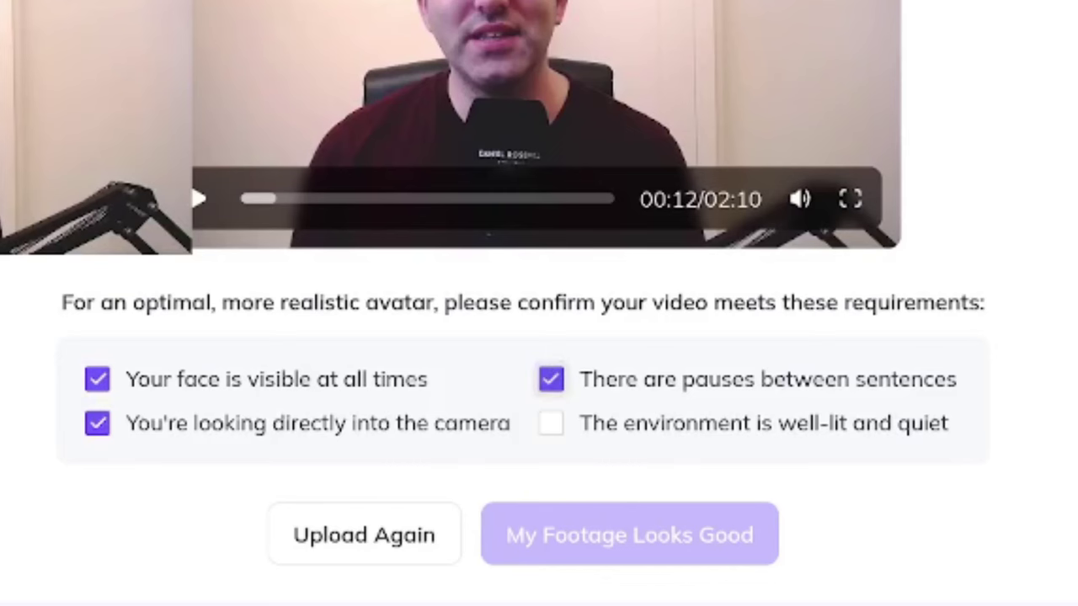
click(550, 424)
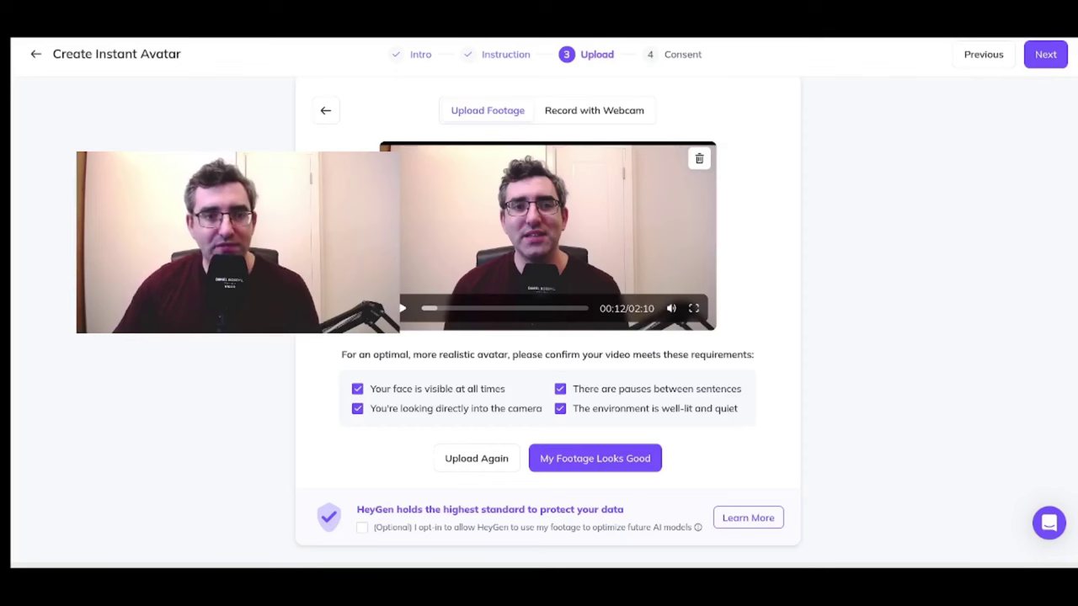
click(362, 528)
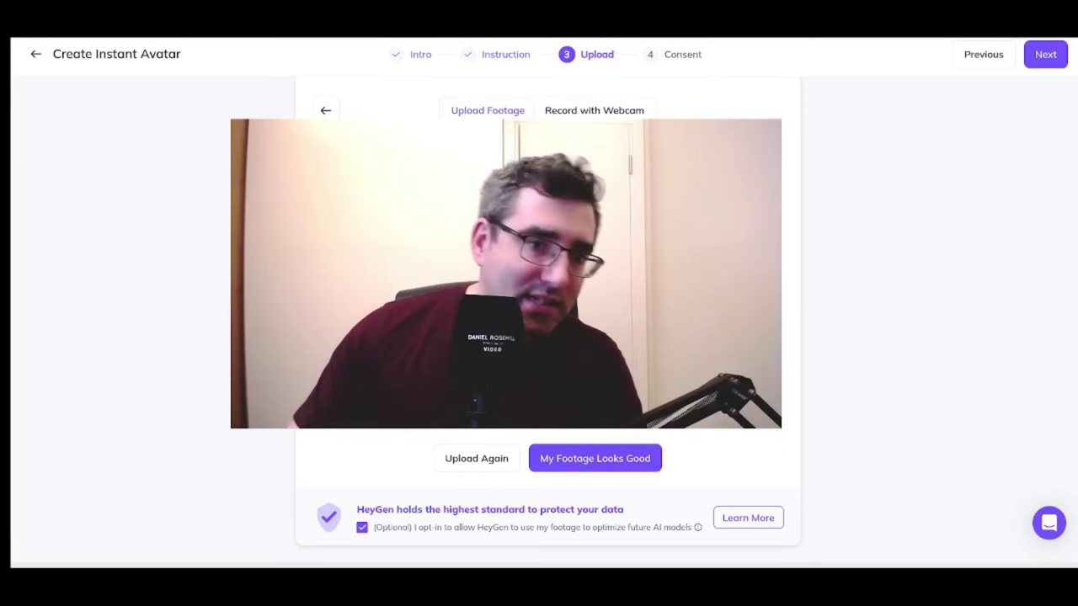
click(594, 458)
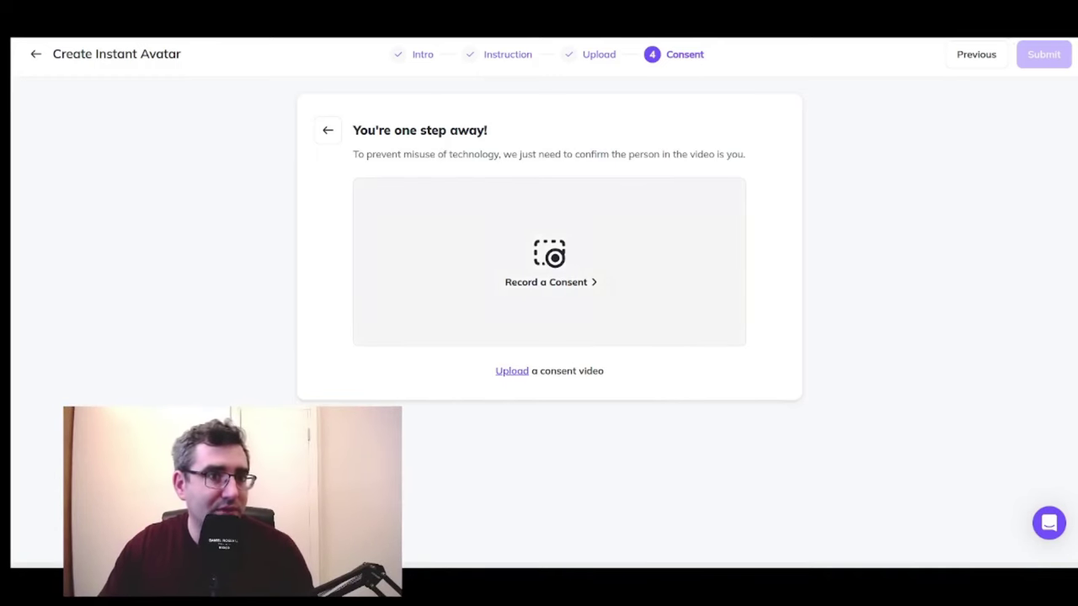
- Upload heygenconsent.mp4 from the Desktop as the consent video and submit the avatar once the consent is validated
click(549, 266)
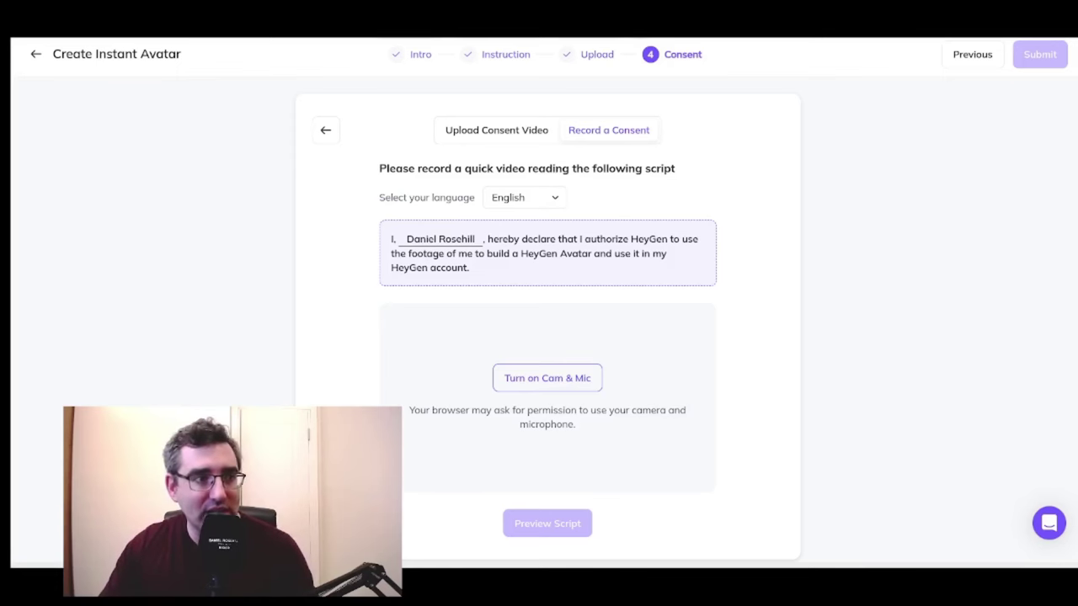
click(497, 130)
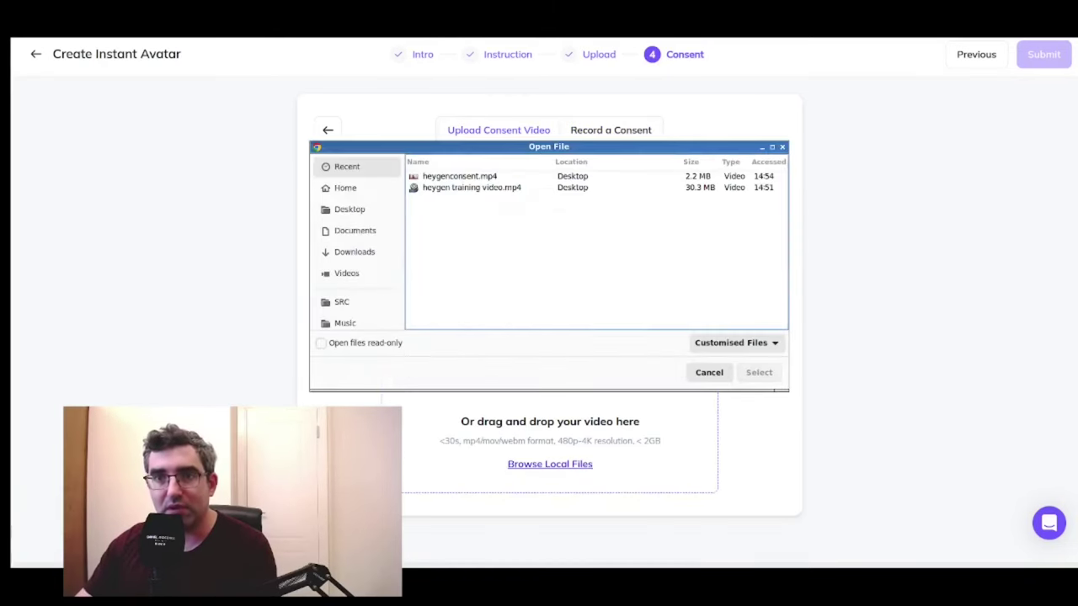
click(460, 176)
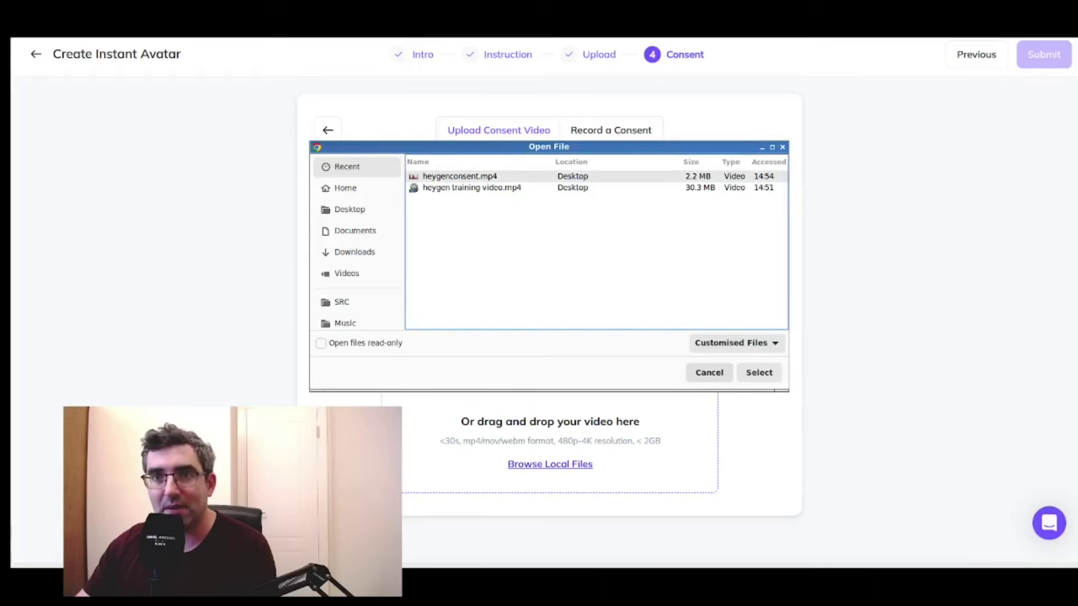
key(Return)
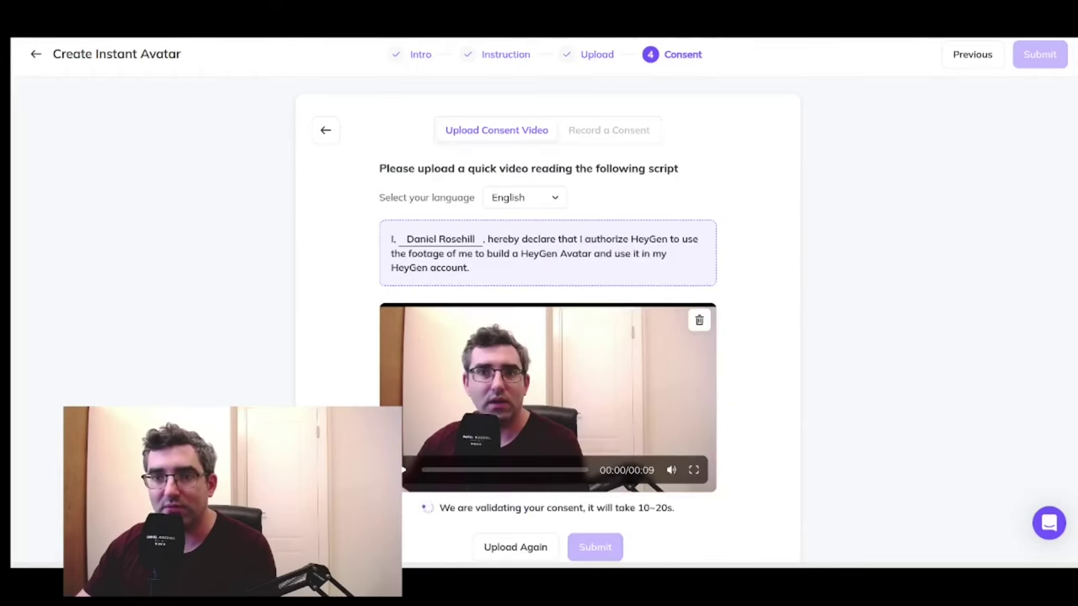
scroll(548, 320, down, 1)
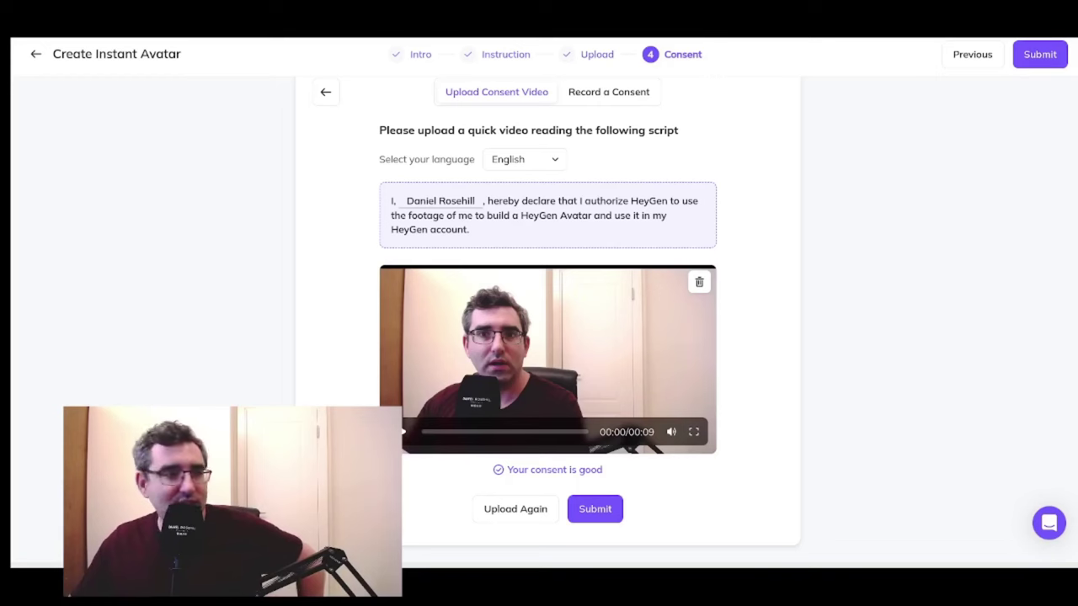
click(595, 508)
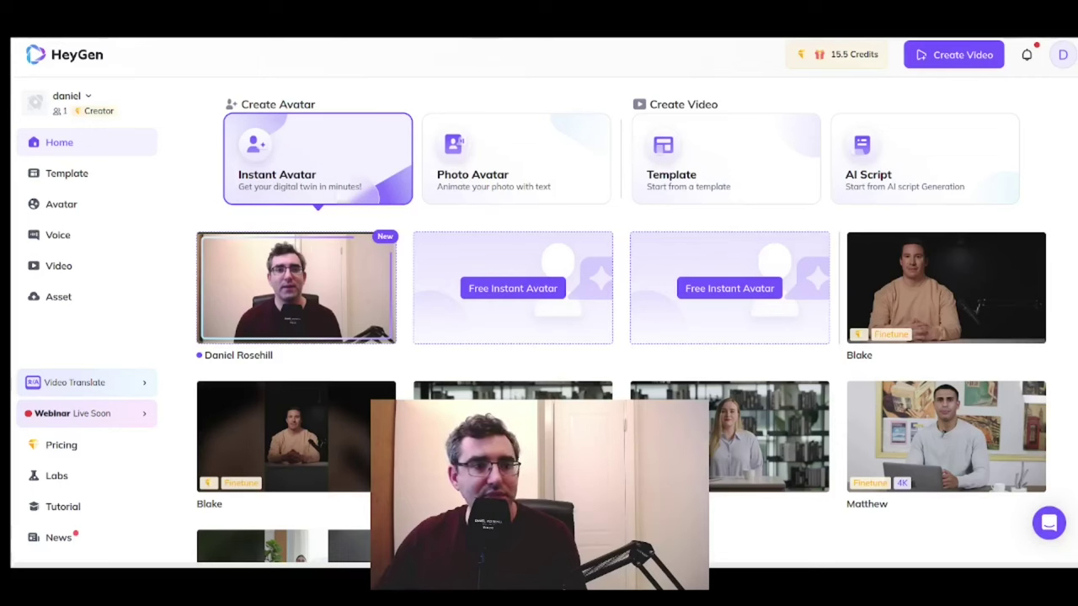
- Check out the finished Instant Avatar and view the Finetune offer's supported voice languages and monthly pricing
mouse_move(296, 285)
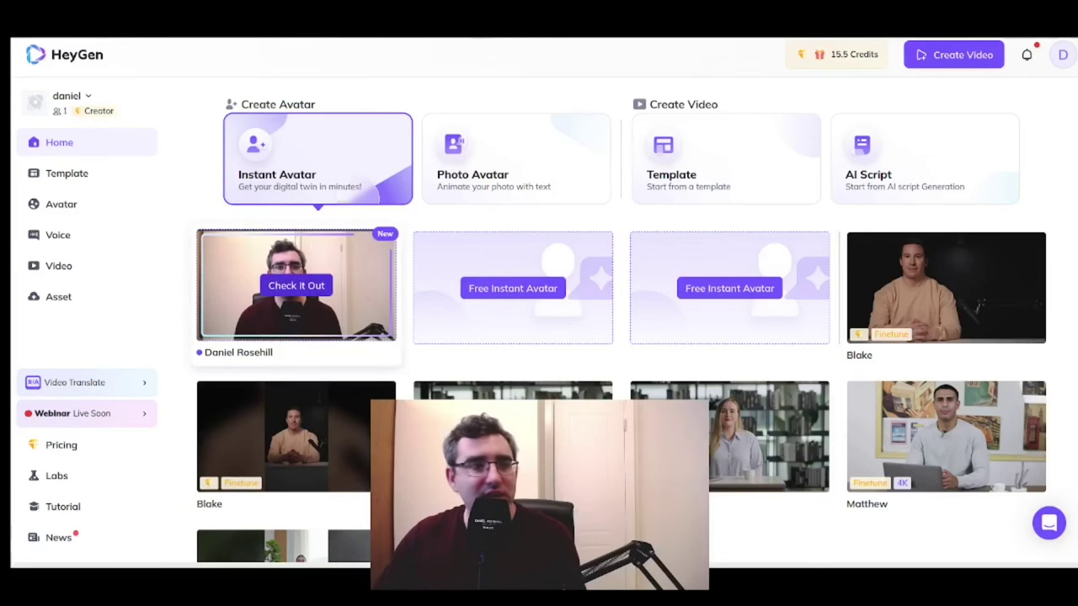
click(296, 286)
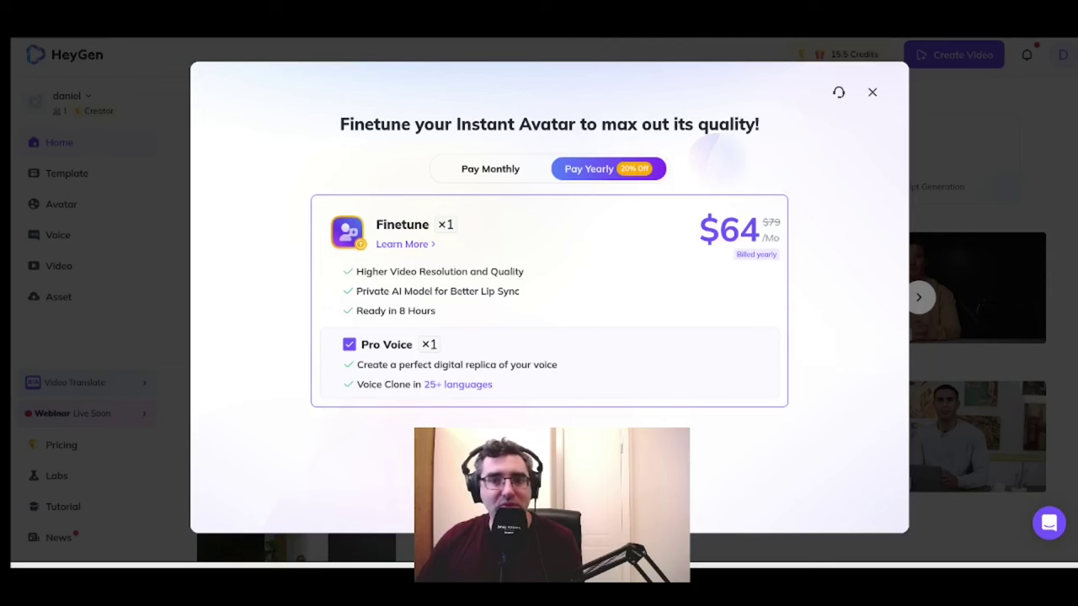
mouse_move(459, 384)
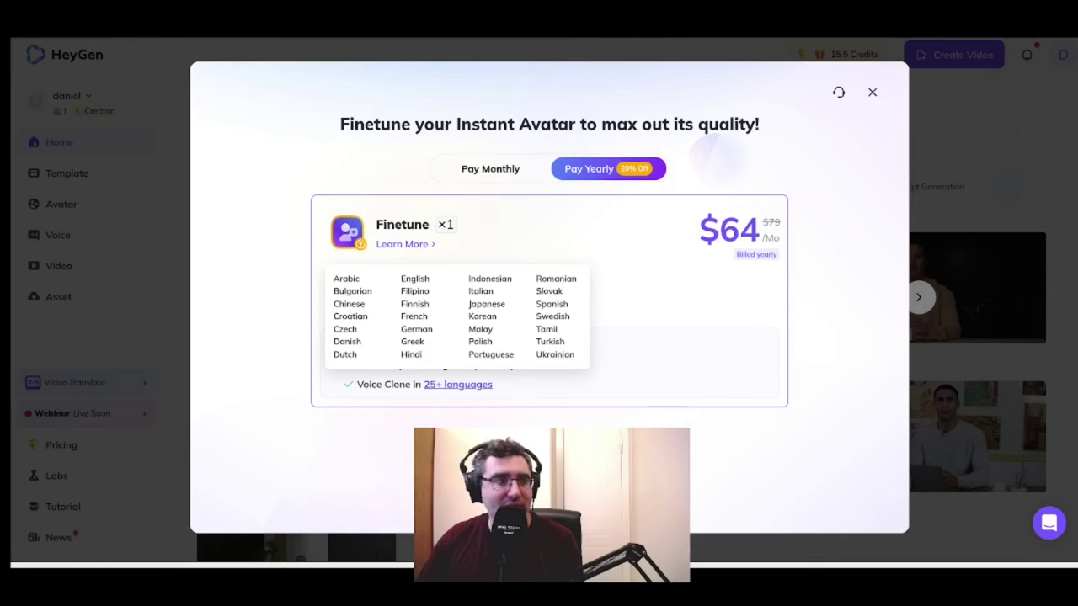
click(490, 168)
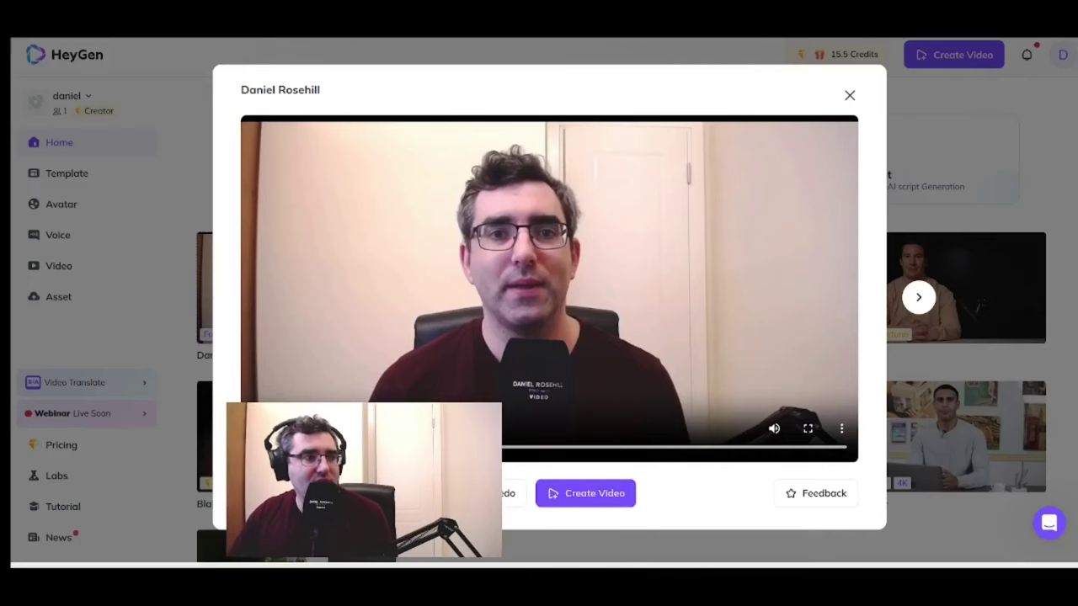
- Create a landscape video from the avatar, replace its script with an introduction of V2 of the HeyGen avatar inviting feedback, and play the speech
click(586, 493)
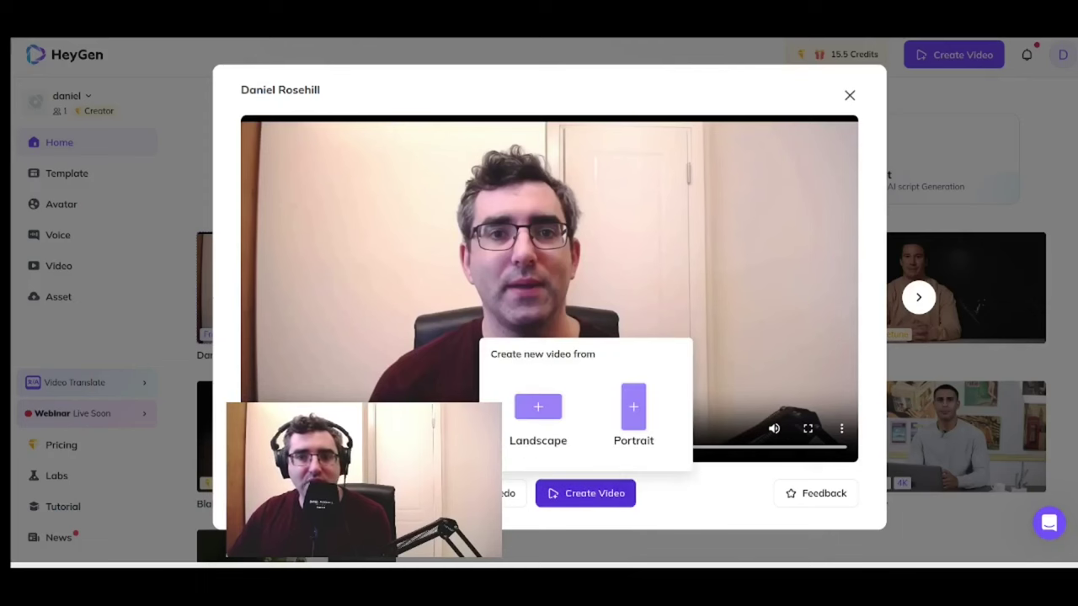
click(538, 412)
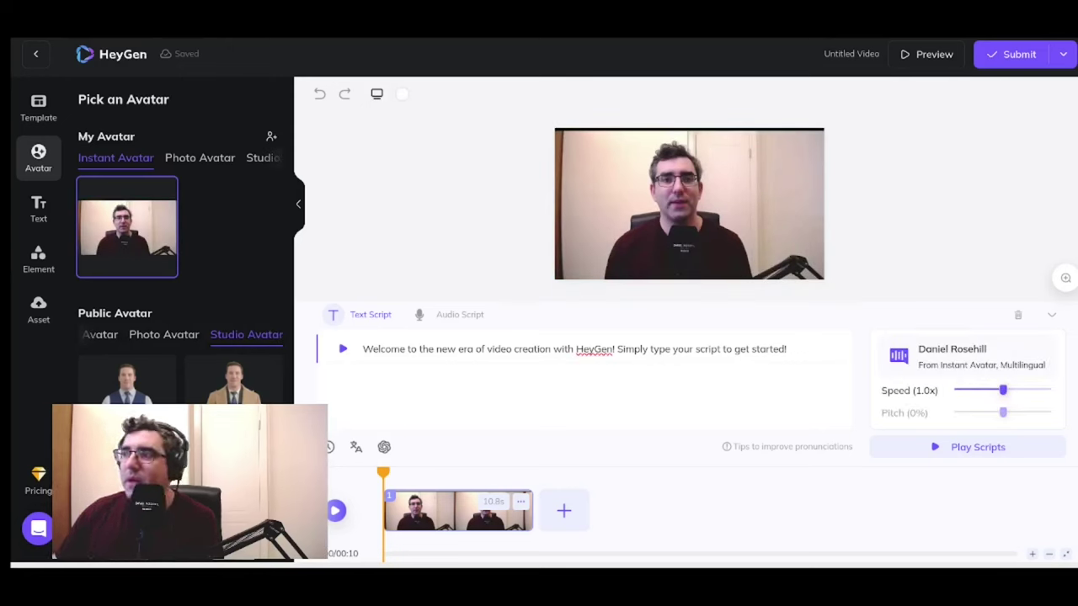
key(ctrl+a)
text(Hi this is Daniel. This is V2 of the avatar that I've created using HeyGen. I'd really love to hear what you have to say about this. Hopefully it will be a bit less robotic than my fist attempt. It will be interesting to see how this tech evolves over coming years.)
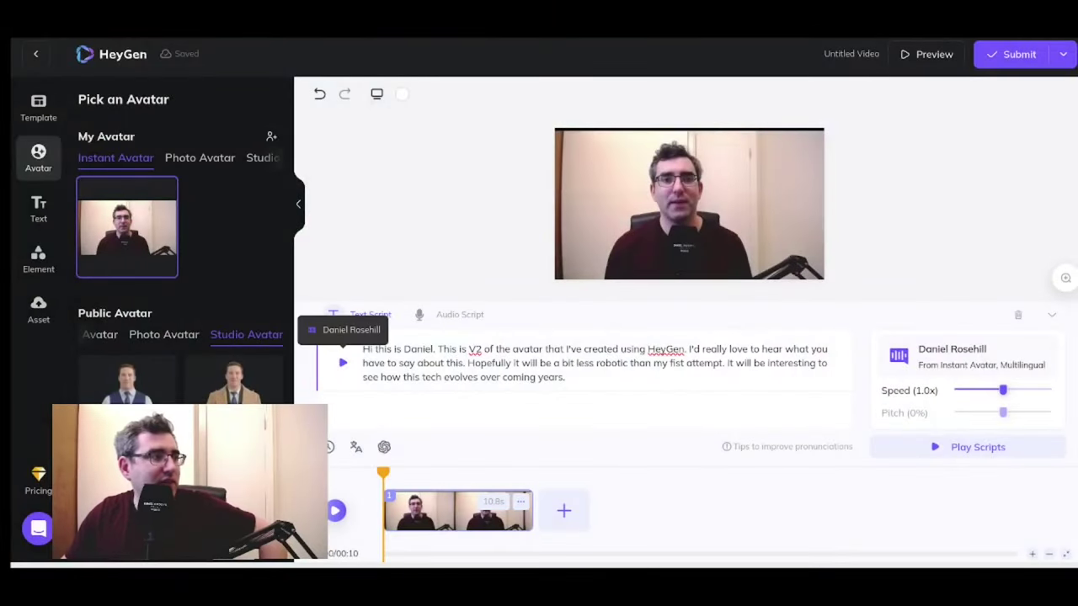
click(343, 363)
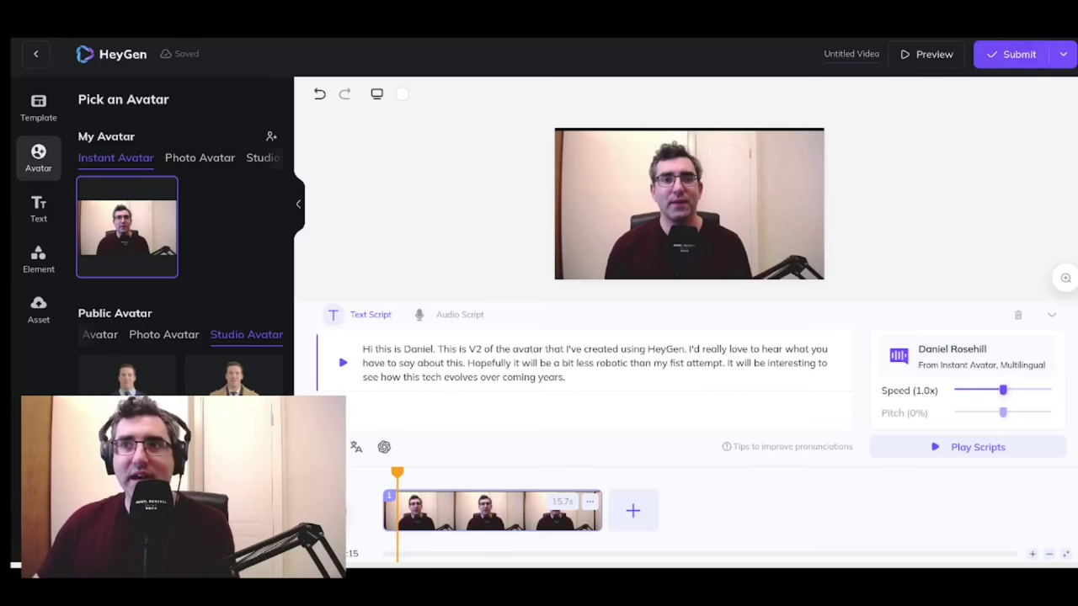
- Name the video "test avatar" and submit it for production, accepting the credit charge
click(851, 54)
text(test avatar)
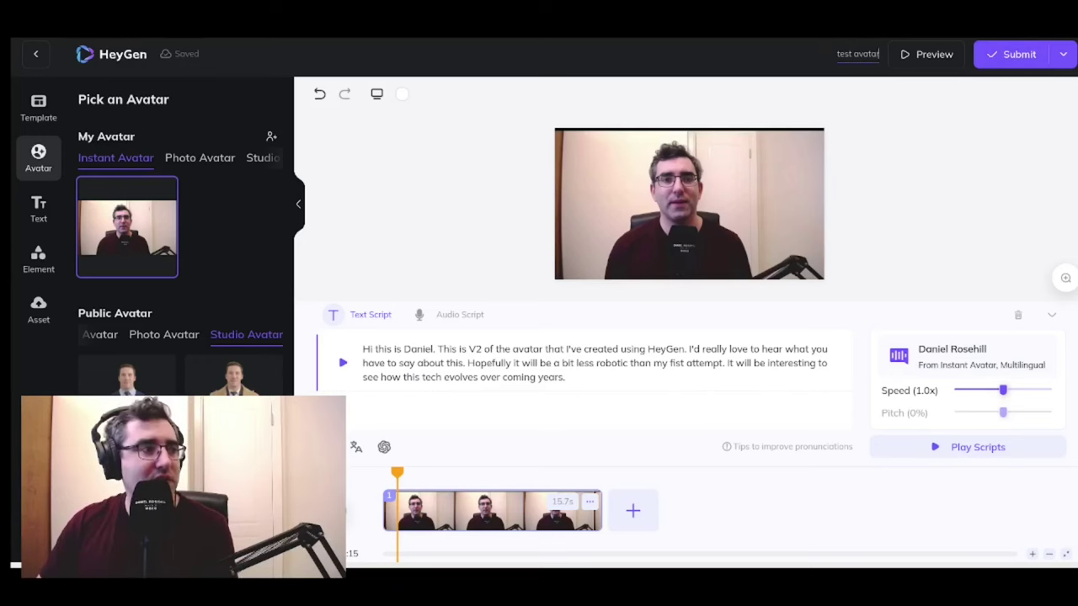
key(Return)
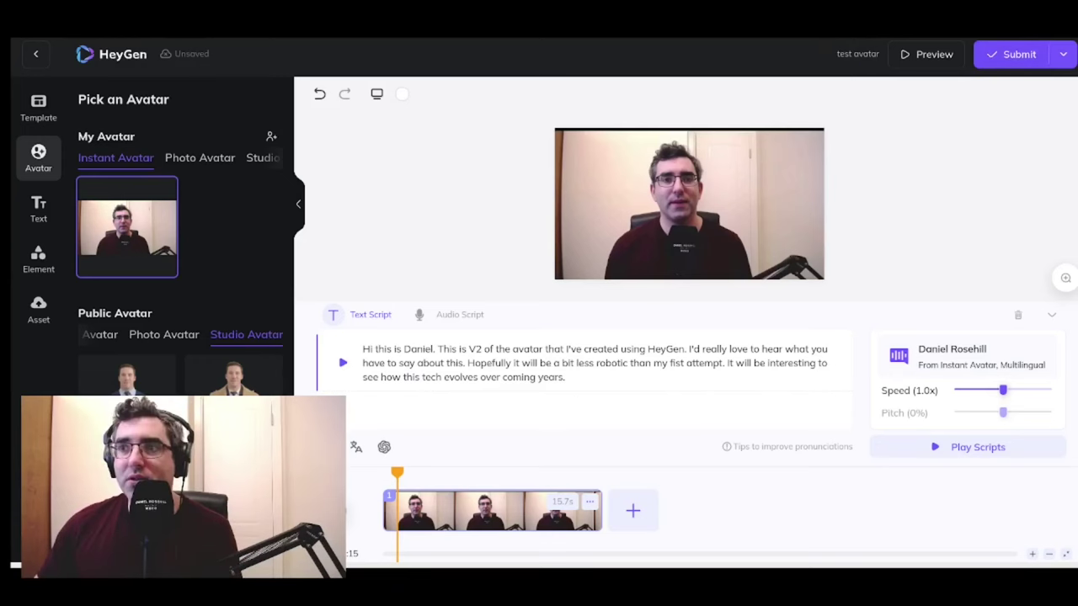
click(1019, 54)
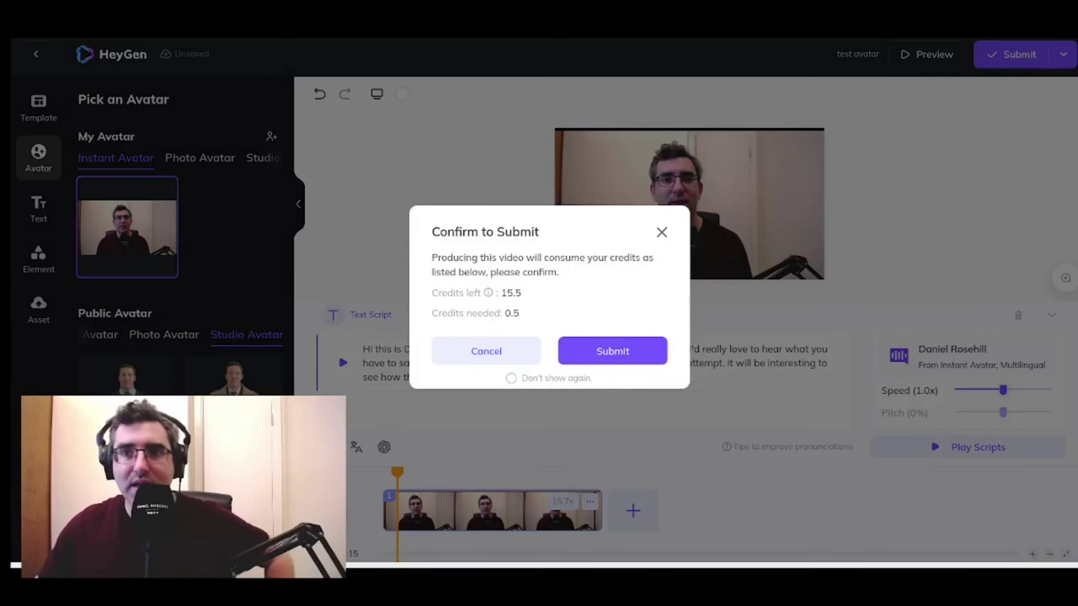
mouse_move(488, 292)
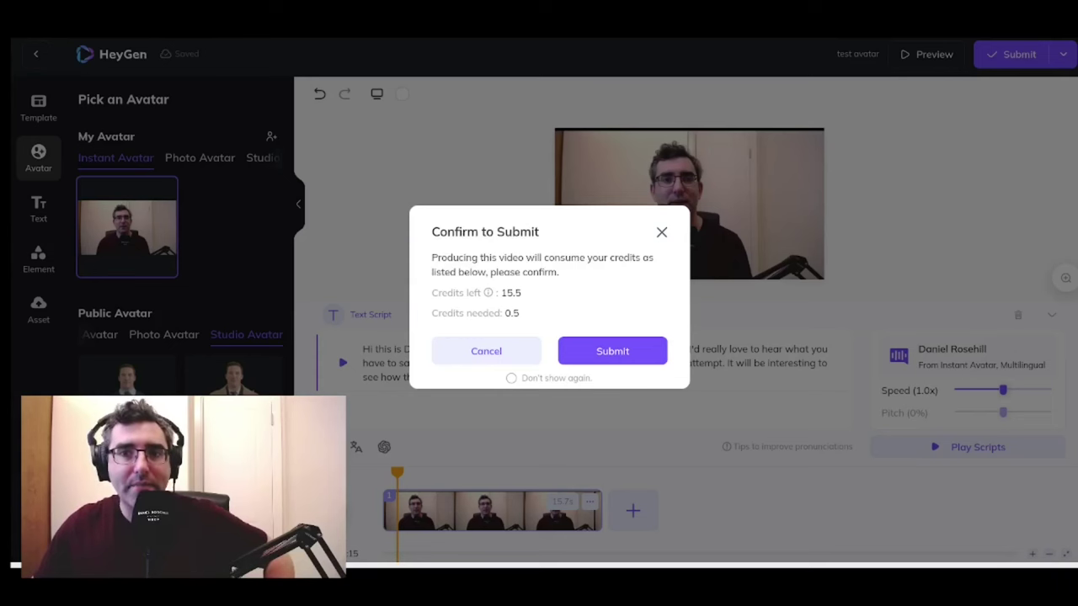
click(612, 351)
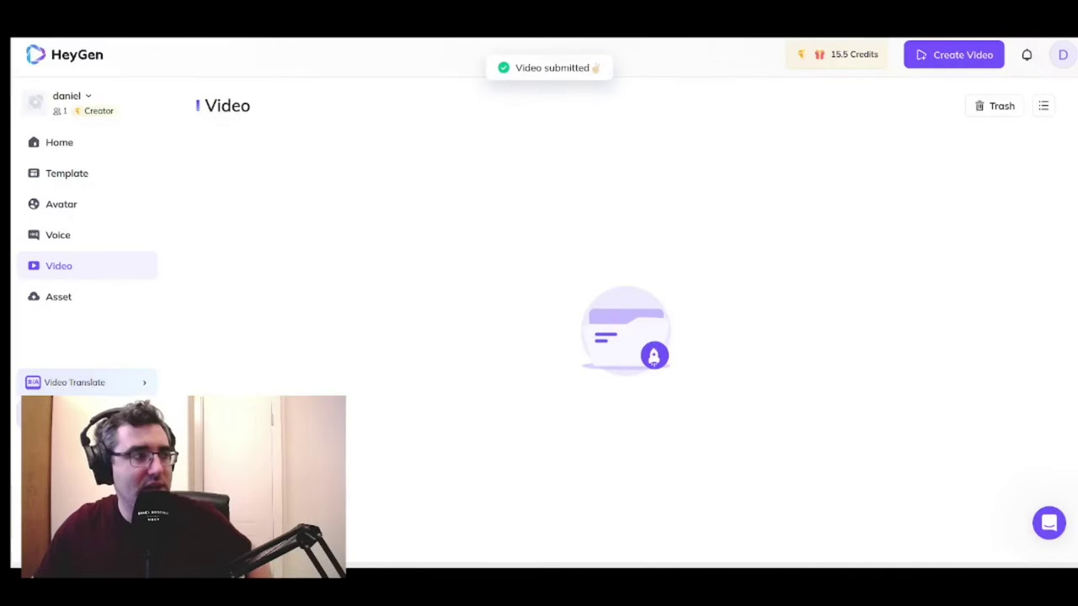